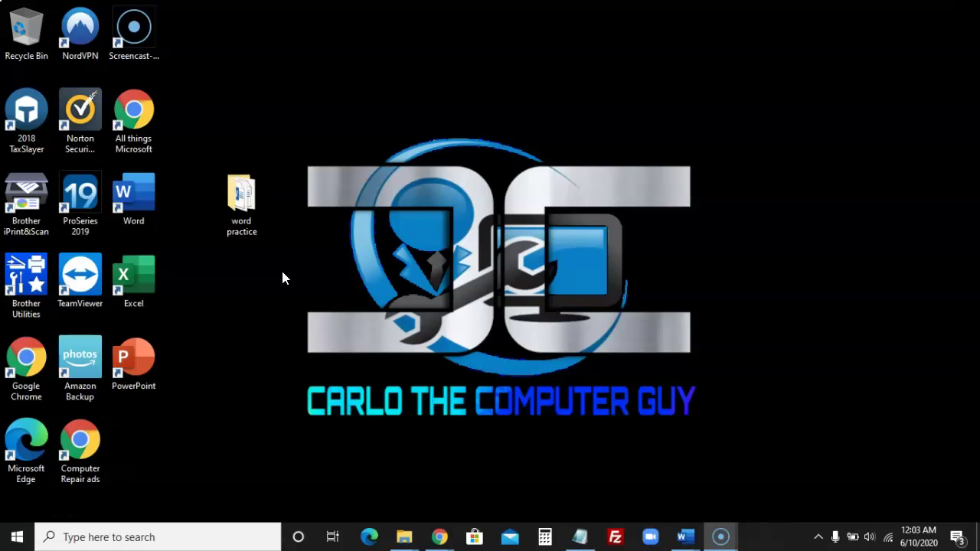
# Open the Lesson 6 exercise_Letter document and put the cursor before 'Every'.
pyautogui.moveTo(695, 537)
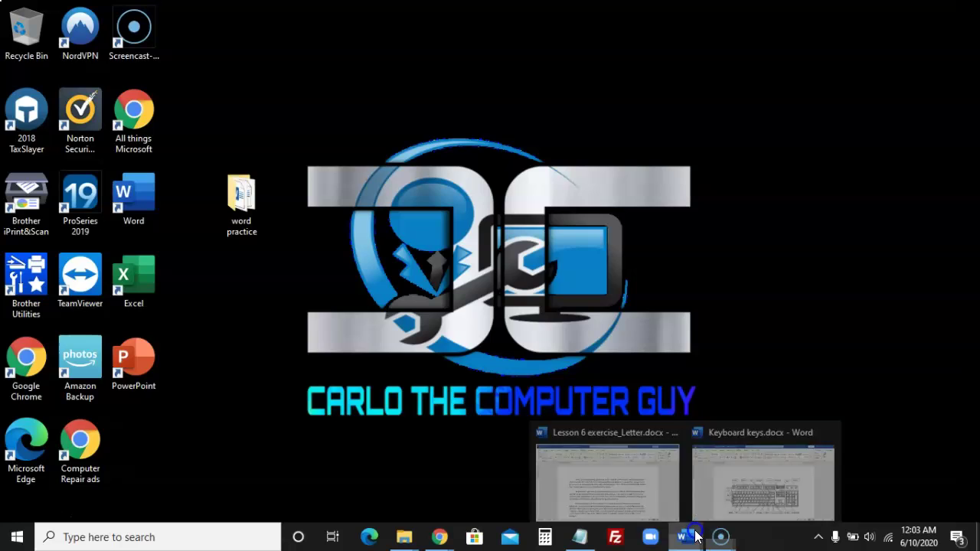
pyautogui.click(622, 478)
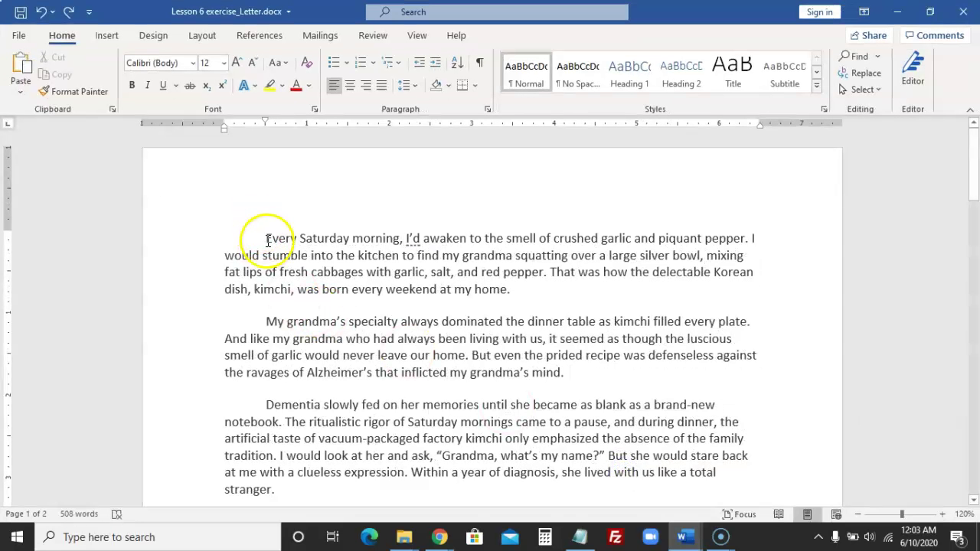
pyautogui.click(266, 238)
# Drag the first paragraph's opening words into its second line and add a comma.
pyautogui.moveTo(265, 238); pyautogui.dragTo(687, 223)
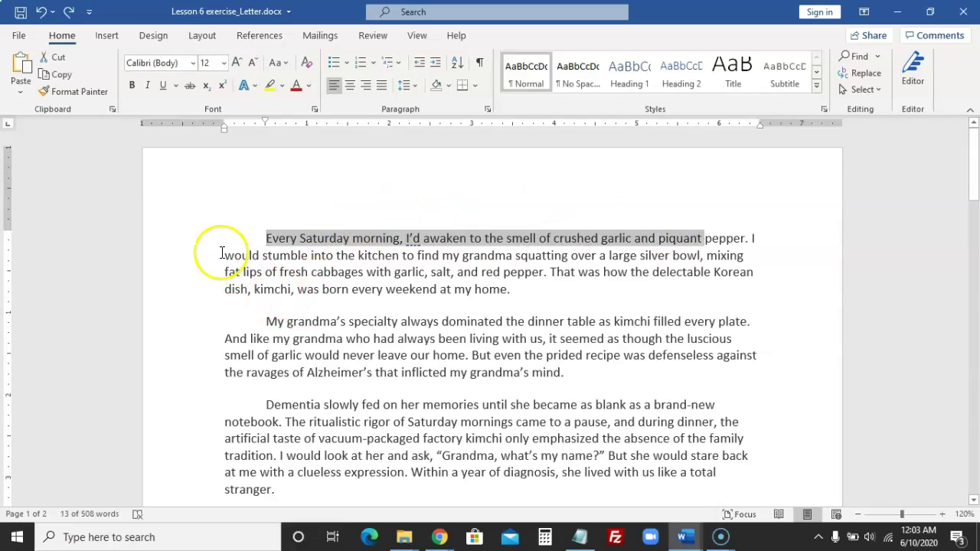
pyautogui.moveTo(223, 256)
pyautogui.mouseDown()
pyautogui.moveTo(331, 283)
pyautogui.moveTo(438, 291)
pyautogui.mouseUp()
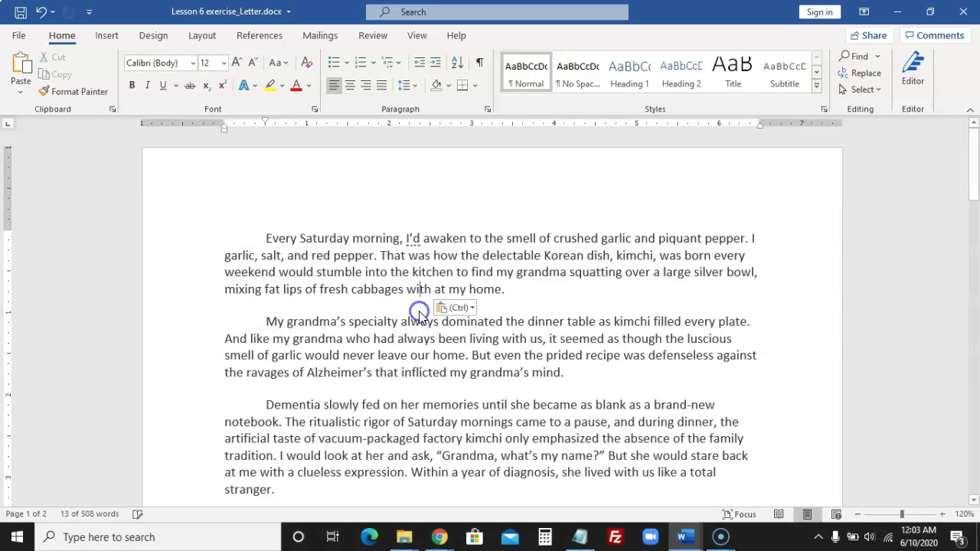
pyautogui.click(282, 254)
pyautogui.write(',')
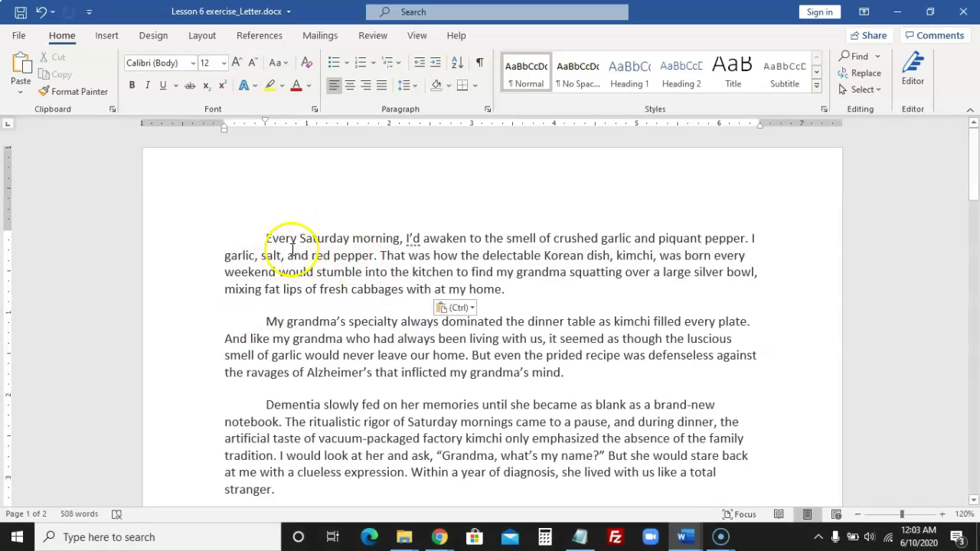
pyautogui.click(273, 246)
pyautogui.moveTo(274, 249); pyautogui.dragTo(531, 251)
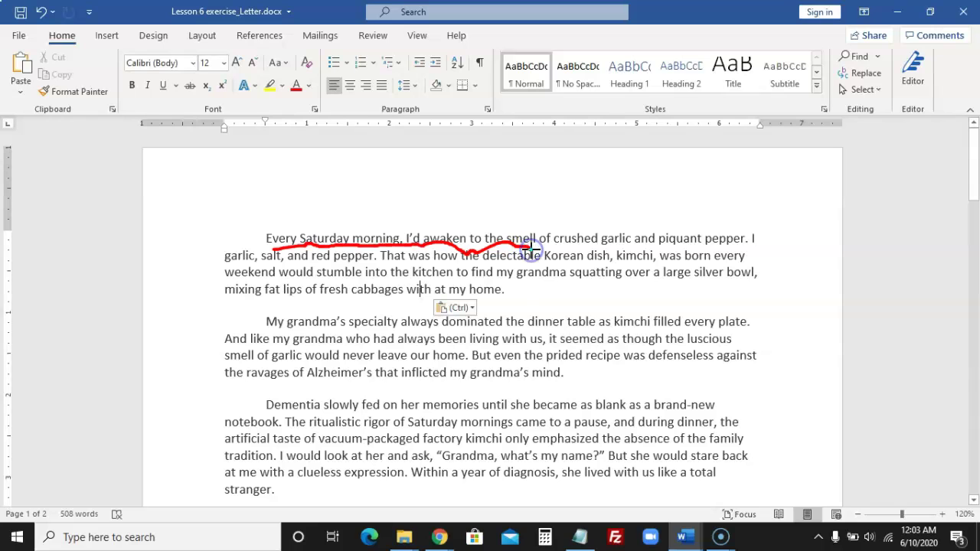
pyautogui.moveTo(291, 241); pyautogui.dragTo(320, 243)
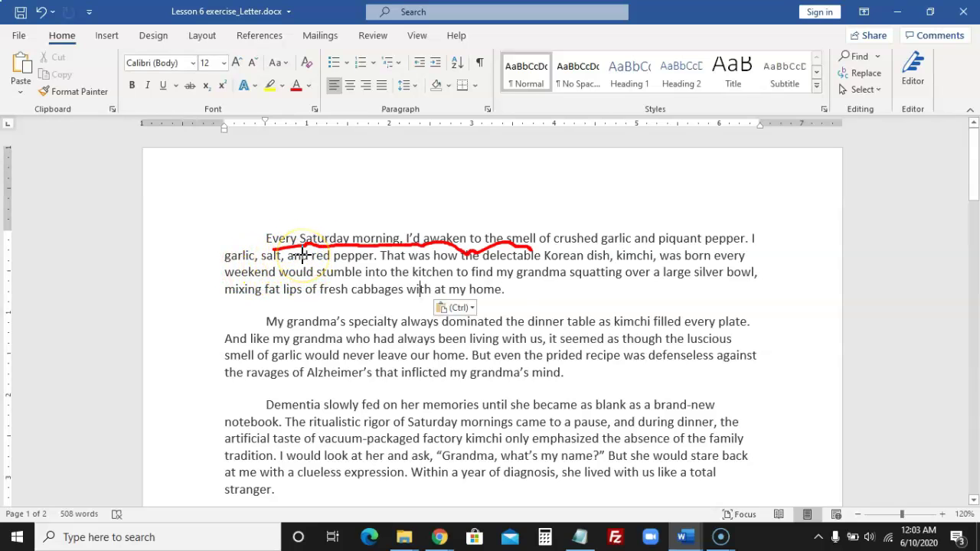
pyautogui.press('Escape')
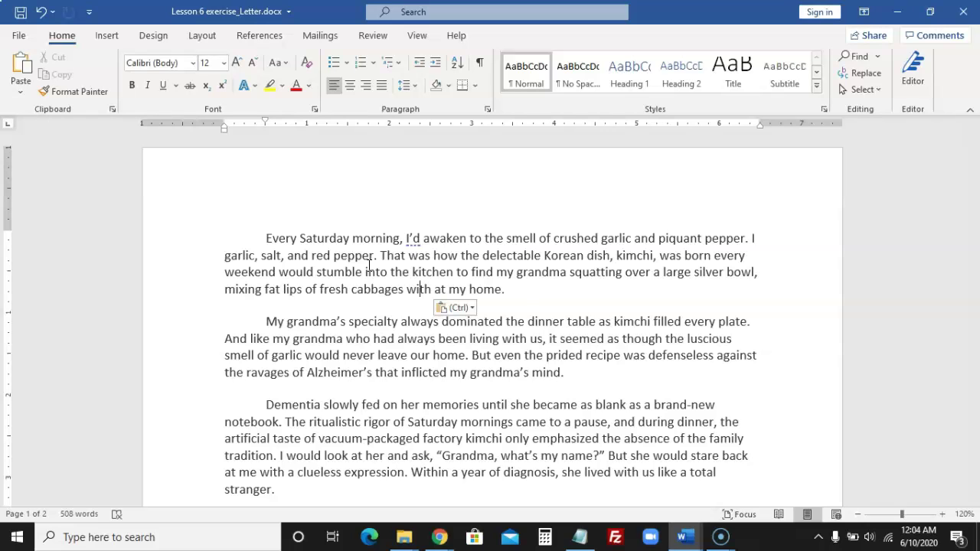
# Select the opening paragraph from 'Every Saturday morning' through 'home.'.
pyautogui.click(267, 239)
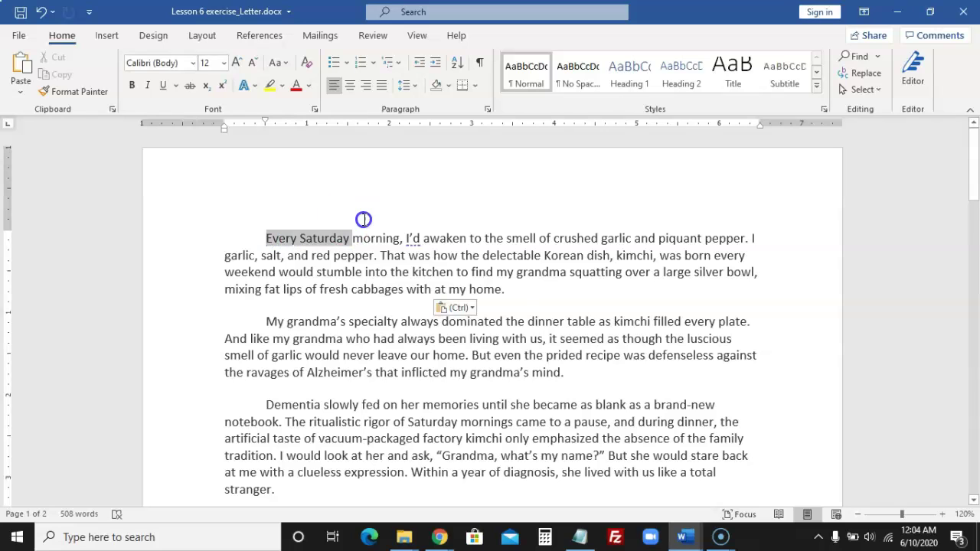
pyautogui.moveTo(266, 240); pyautogui.dragTo(401, 239)
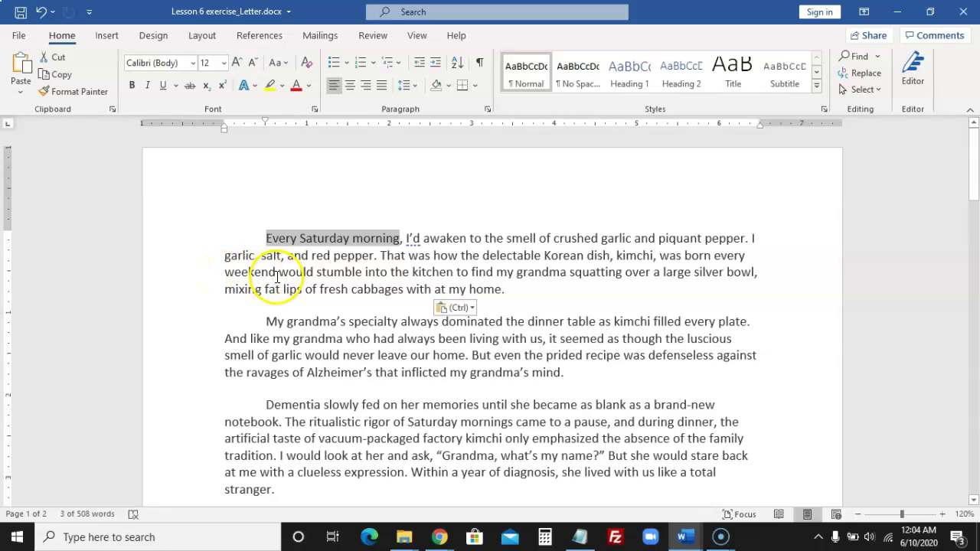
pyautogui.click(265, 238)
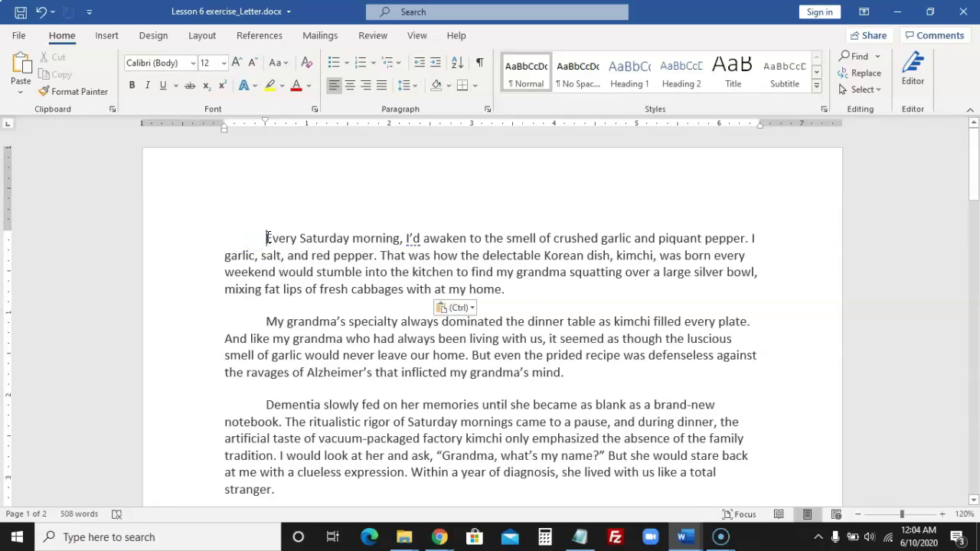
pyautogui.moveTo(266, 238); pyautogui.dragTo(513, 290)
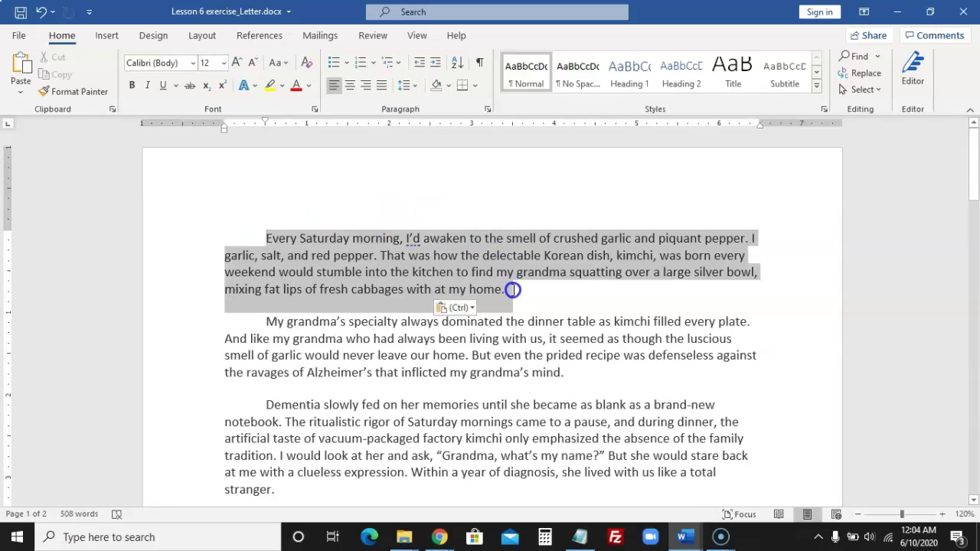
pyautogui.moveTo(512, 290); pyautogui.dragTo(512, 290)
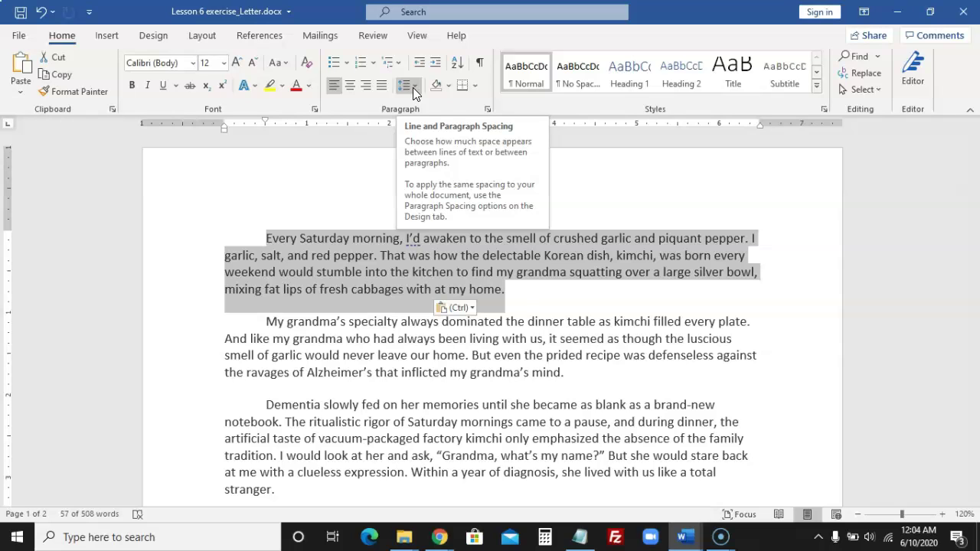
# Apply 1.5 line spacing to the selected first paragraph, leaving later paragraphs single-spaced.
pyautogui.click(412, 89)
pyautogui.click(417, 90)
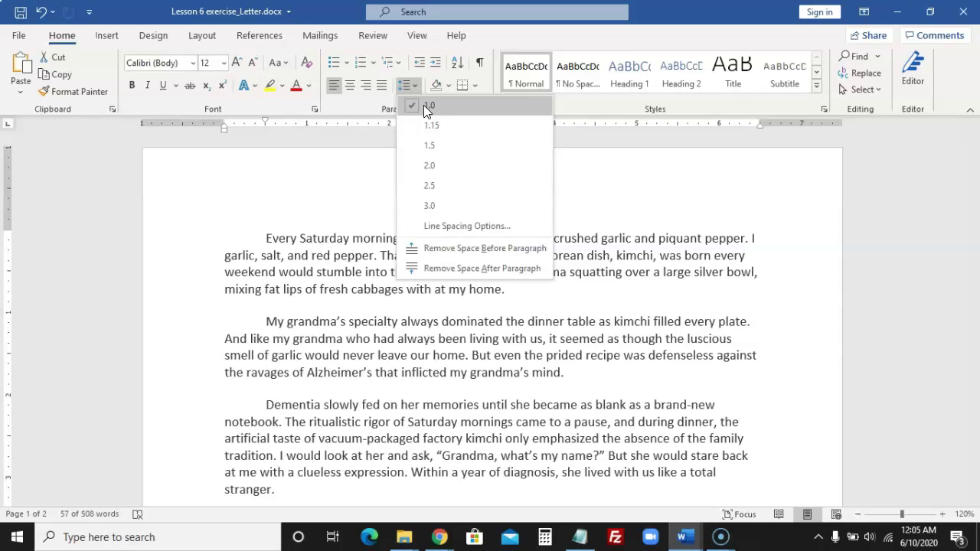
pyautogui.click(433, 124)
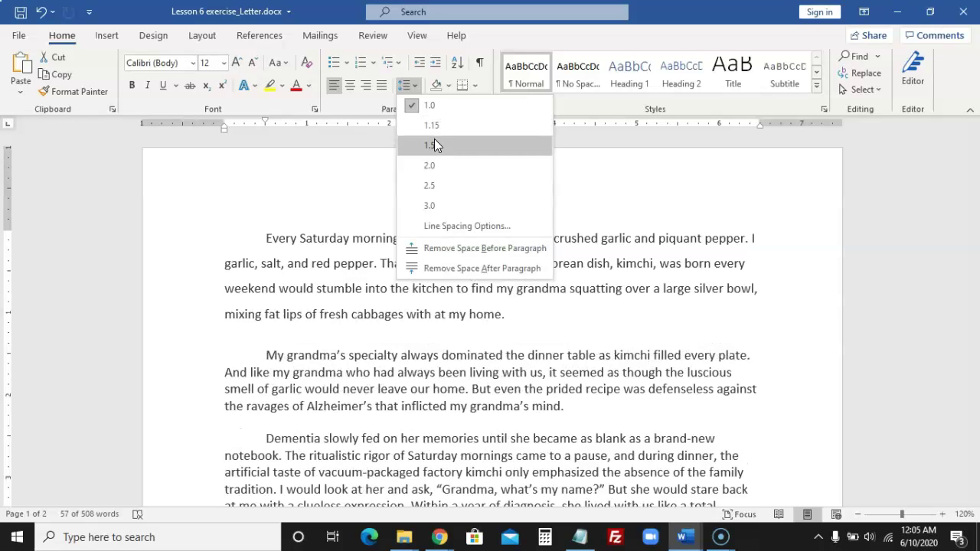
pyautogui.click(435, 145)
pyautogui.click(382, 265)
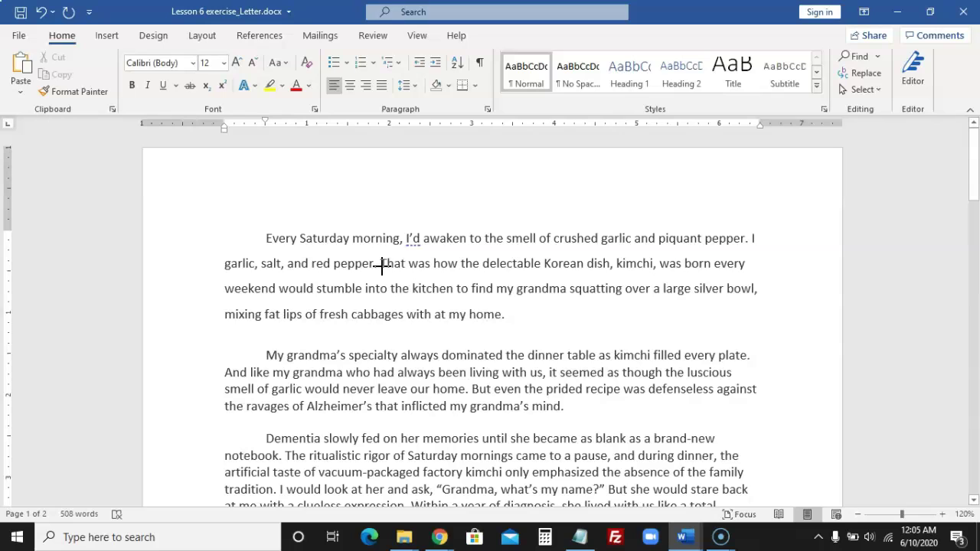
# Clear the on-screen annotation and test-select the second, then the first, paragraph.
pyautogui.moveTo(266, 254); pyautogui.dragTo(406, 249)
pyautogui.press('Escape')
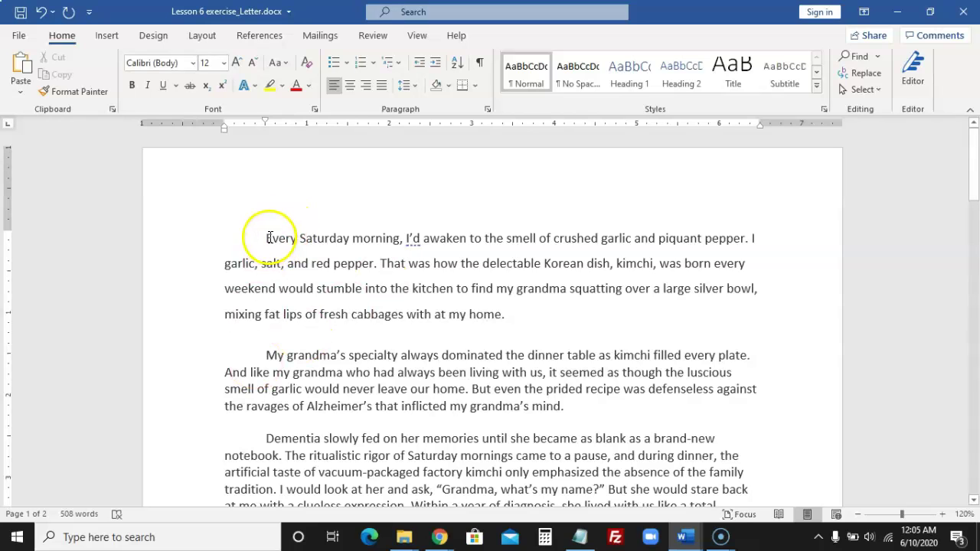
pyautogui.moveTo(268, 353); pyautogui.dragTo(564, 399)
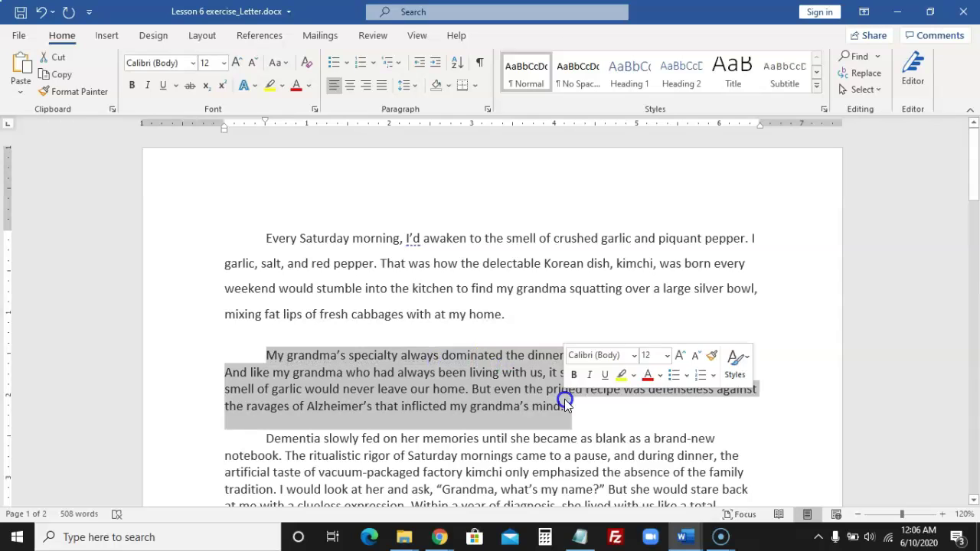
pyautogui.moveTo(265, 237); pyautogui.dragTo(503, 307)
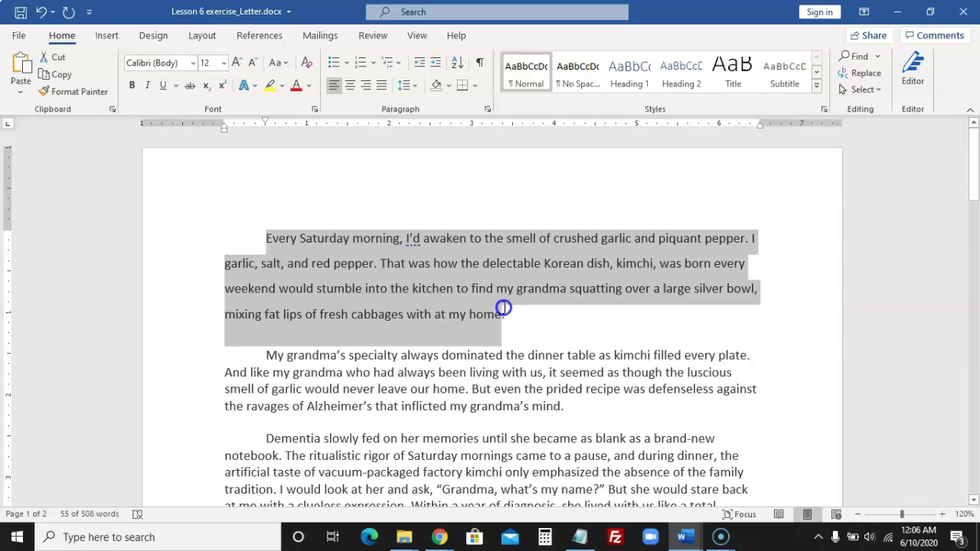
pyautogui.moveTo(504, 307); pyautogui.dragTo(505, 310)
pyautogui.click(302, 250)
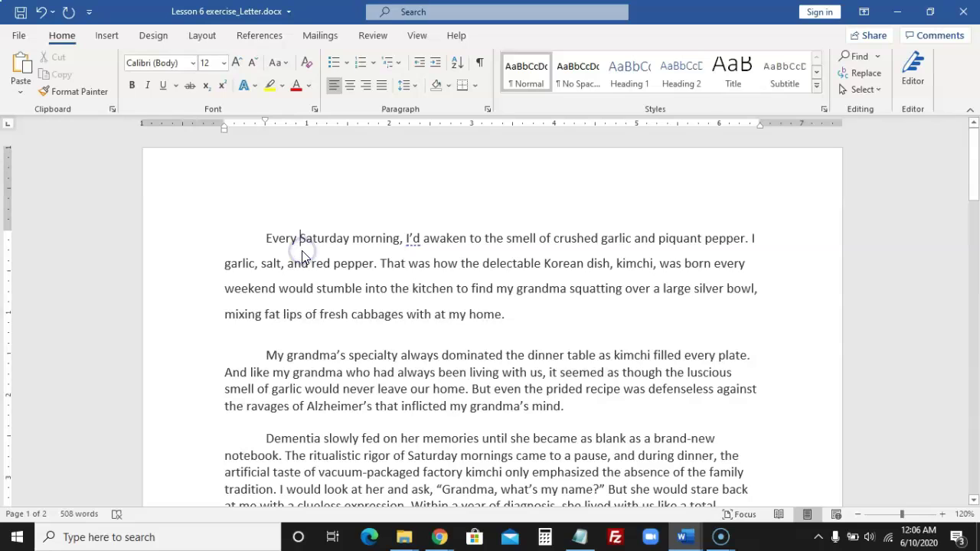
# Select the full first paragraph from 'Every' and undo the last edit.
pyautogui.moveTo(265, 238)
pyautogui.mouseDown()
pyautogui.moveTo(423, 266)
pyautogui.moveTo(508, 310)
pyautogui.mouseUp()
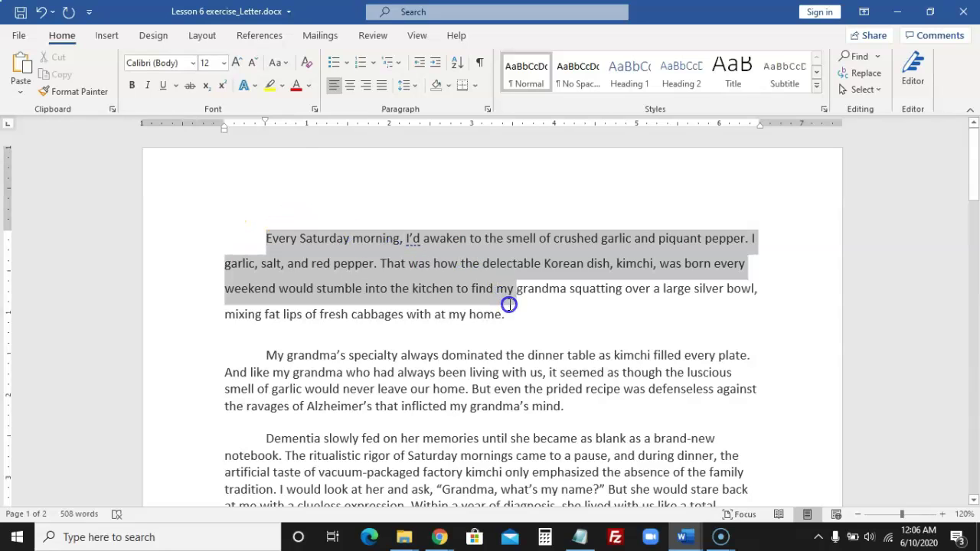
pyautogui.click(226, 222)
pyautogui.moveTo(263, 245); pyautogui.dragTo(265, 239)
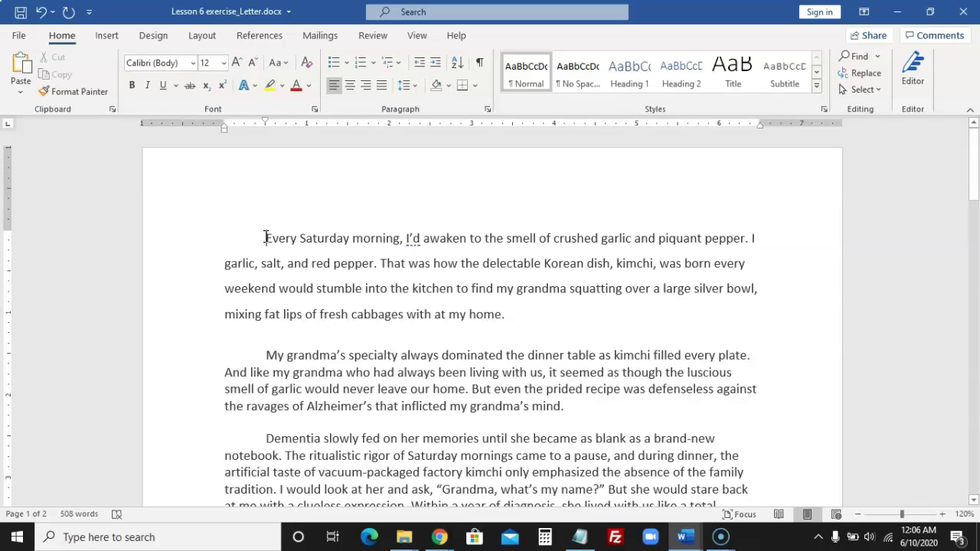
pyautogui.click(264, 236)
pyautogui.moveTo(264, 236); pyautogui.dragTo(510, 289)
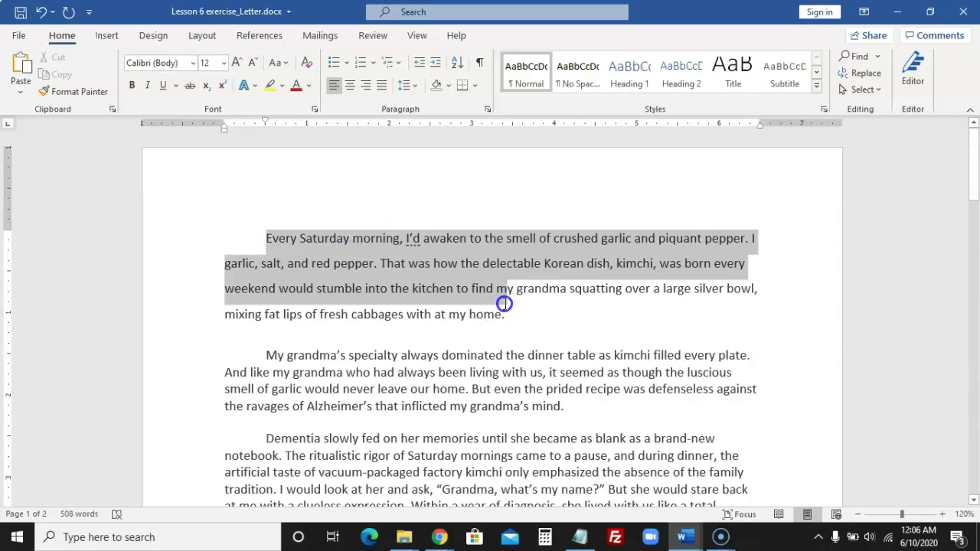
pyautogui.moveTo(509, 289); pyautogui.dragTo(508, 314)
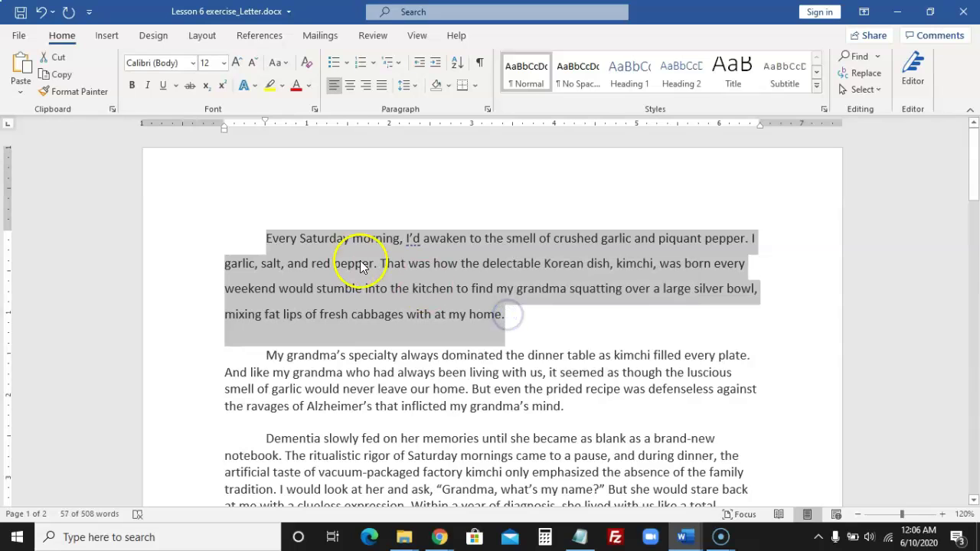
pyautogui.click(42, 14)
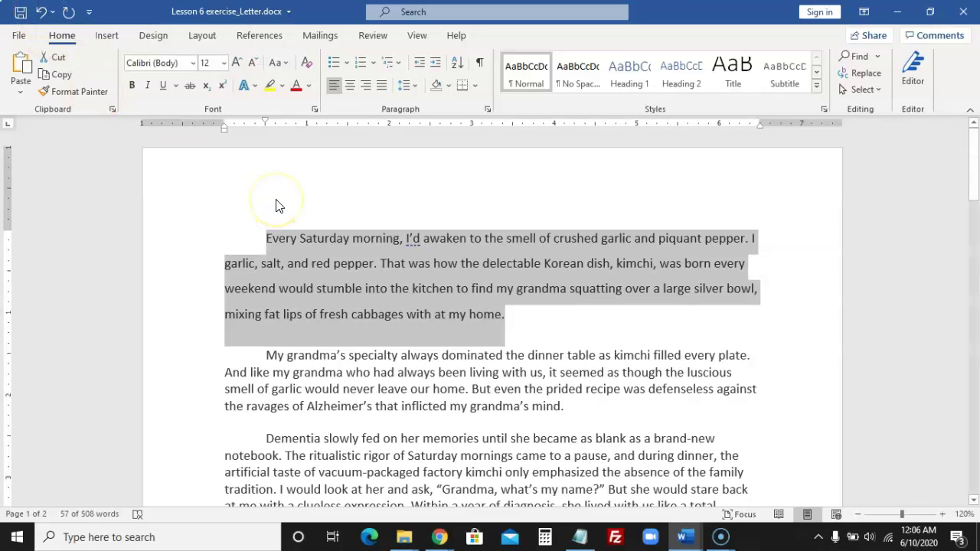
pyautogui.click(488, 110)
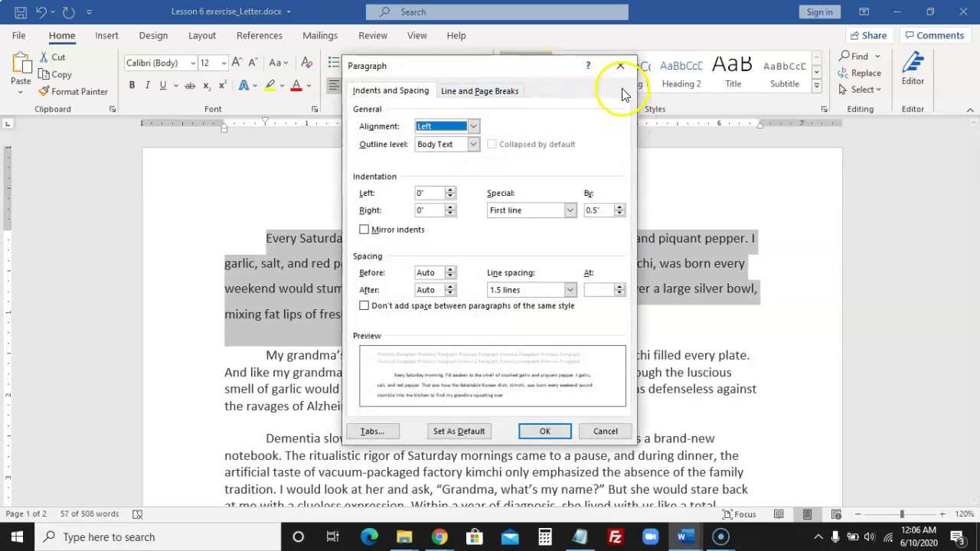
pyautogui.click(618, 67)
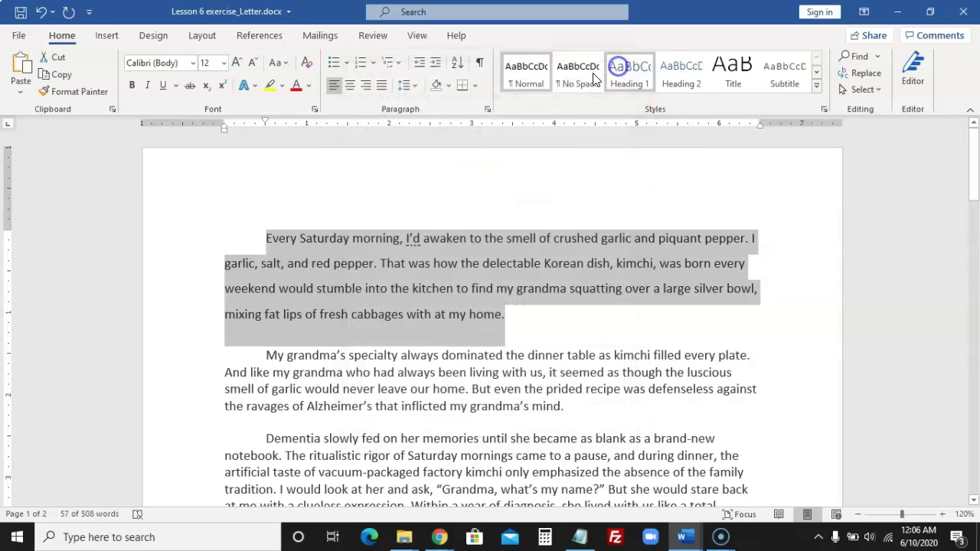
pyautogui.click(416, 85)
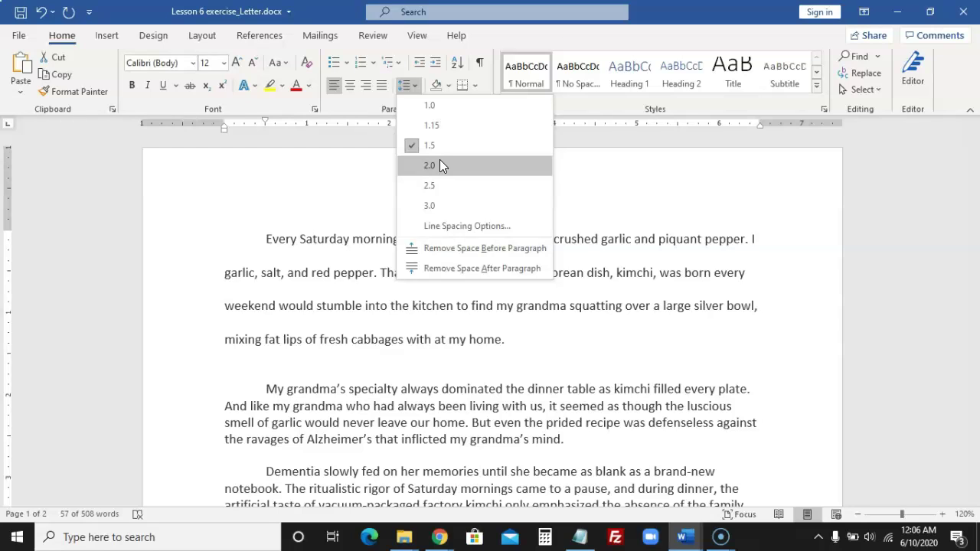
pyautogui.click(435, 185)
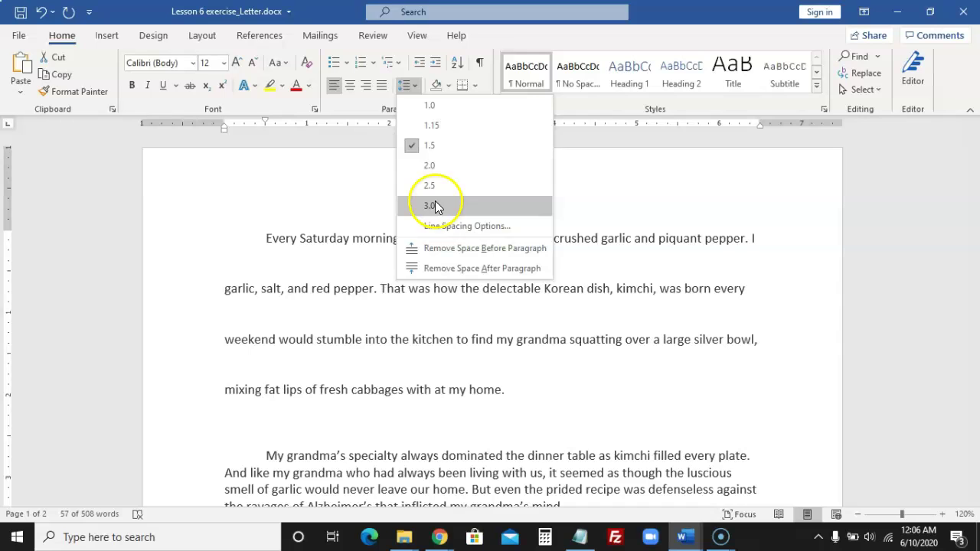
pyautogui.click(656, 30)
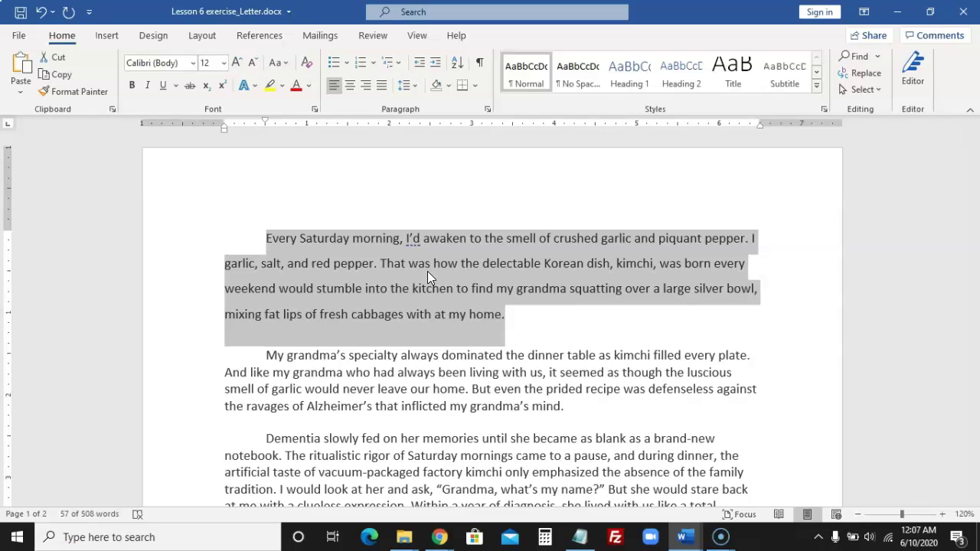
pyautogui.click(407, 85)
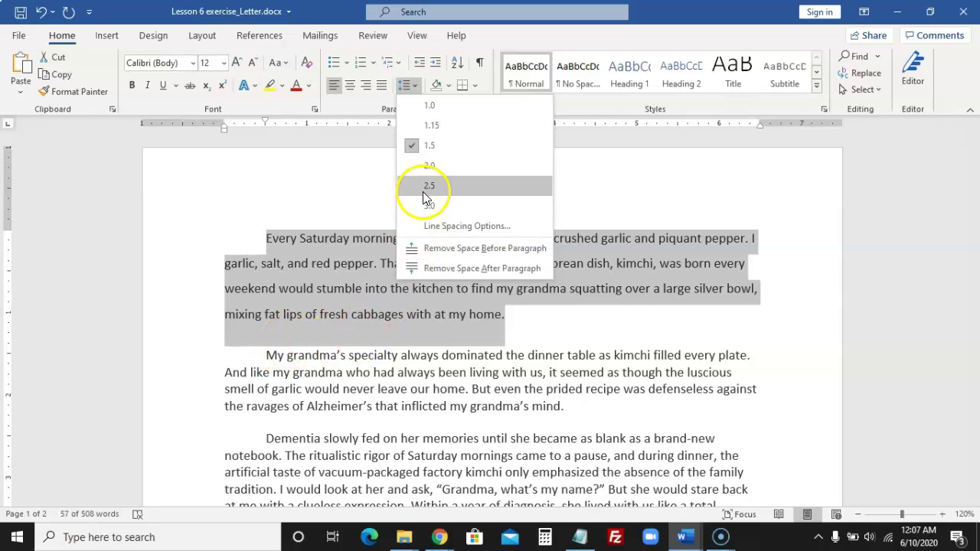
pyautogui.click(300, 300)
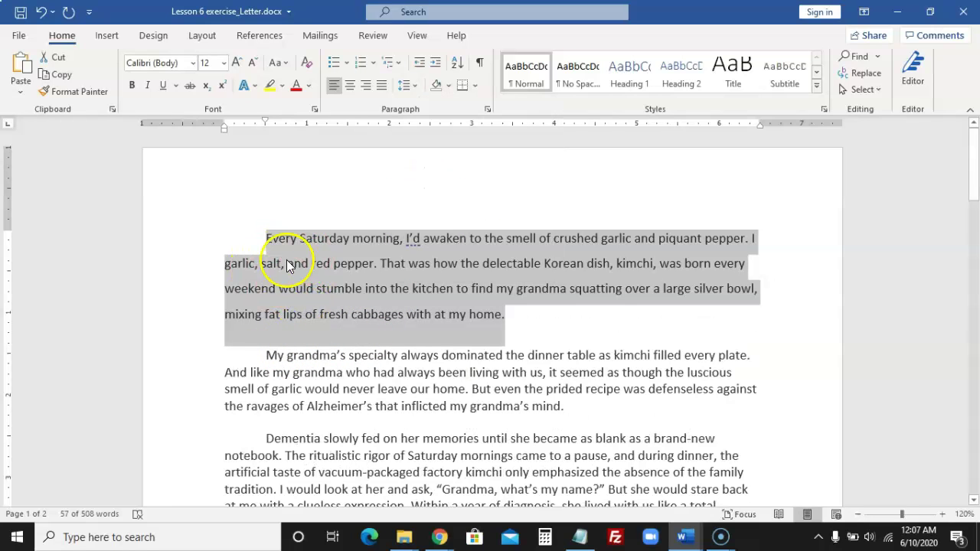
pyautogui.click(415, 86)
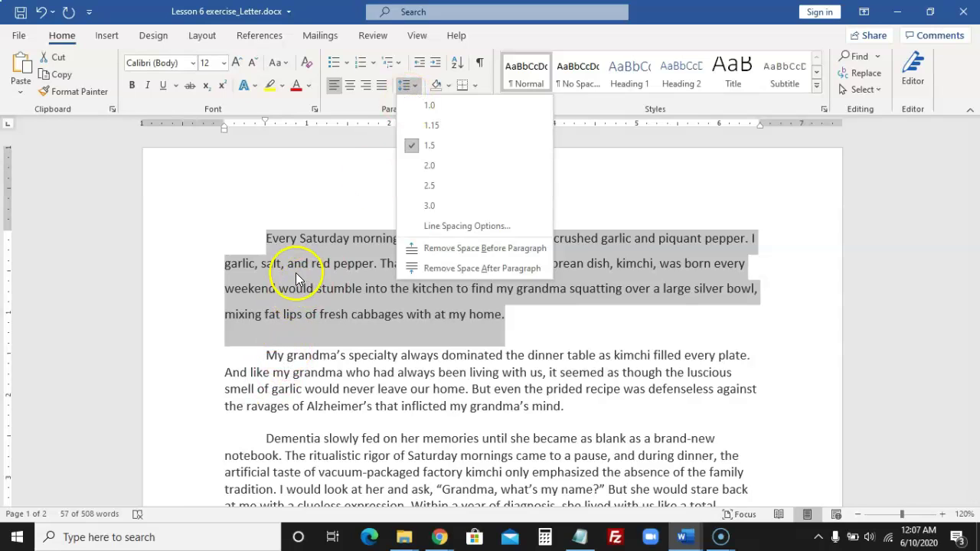
pyautogui.click(329, 304)
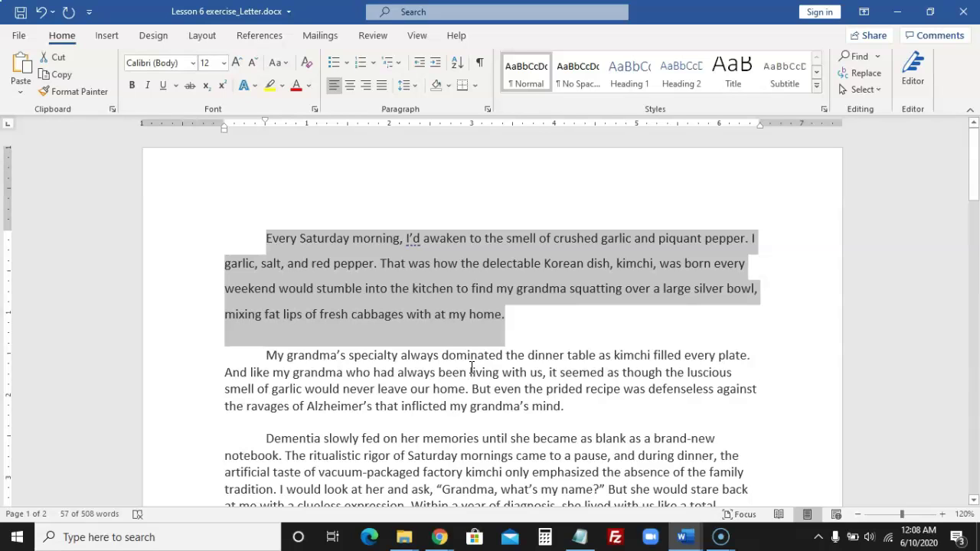
# Select all essay text with Ctrl+A, glance at Keyboard keys, then return to the essay.
pyautogui.hotkey('ctrl', 'a')
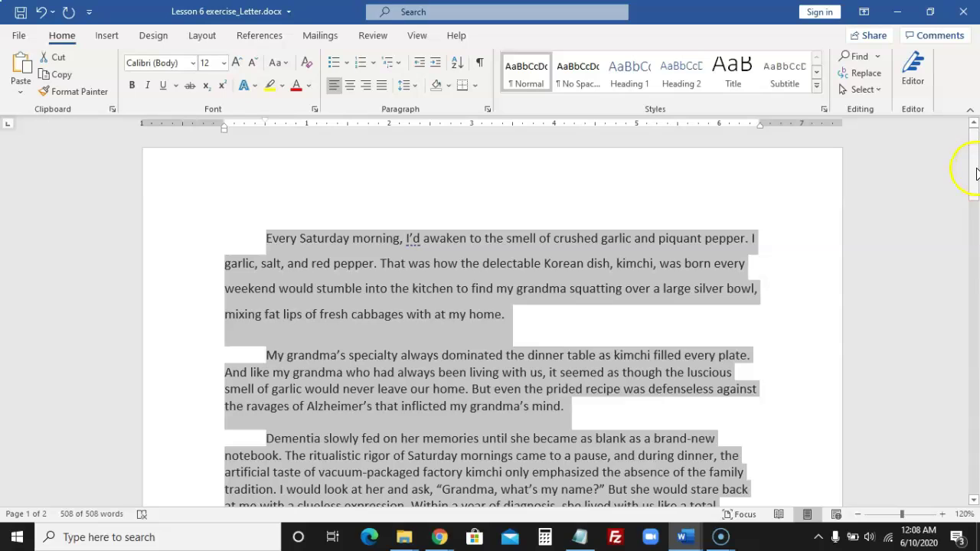
pyautogui.moveTo(974, 150)
pyautogui.mouseDown()
pyautogui.moveTo(975, 235)
pyautogui.moveTo(975, 223)
pyautogui.mouseUp()
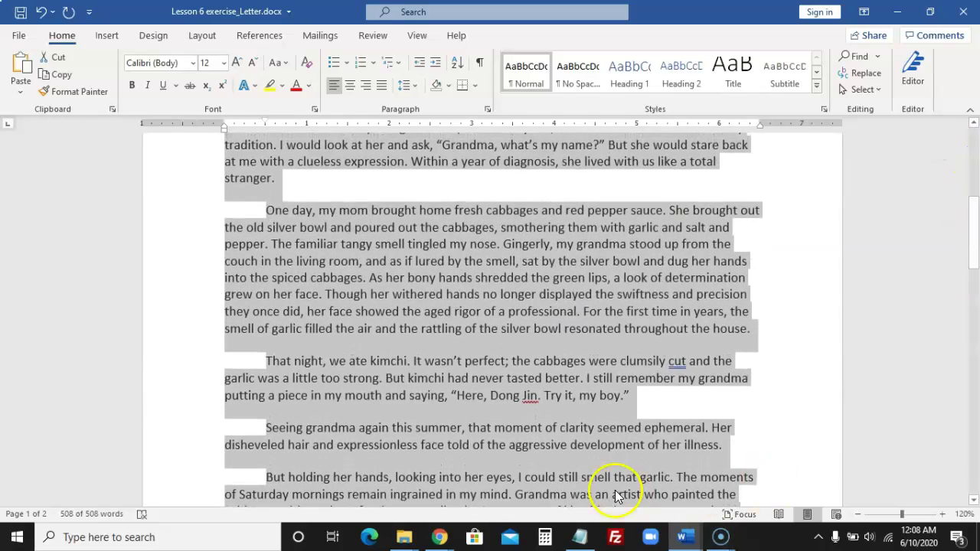
pyautogui.moveTo(684, 537)
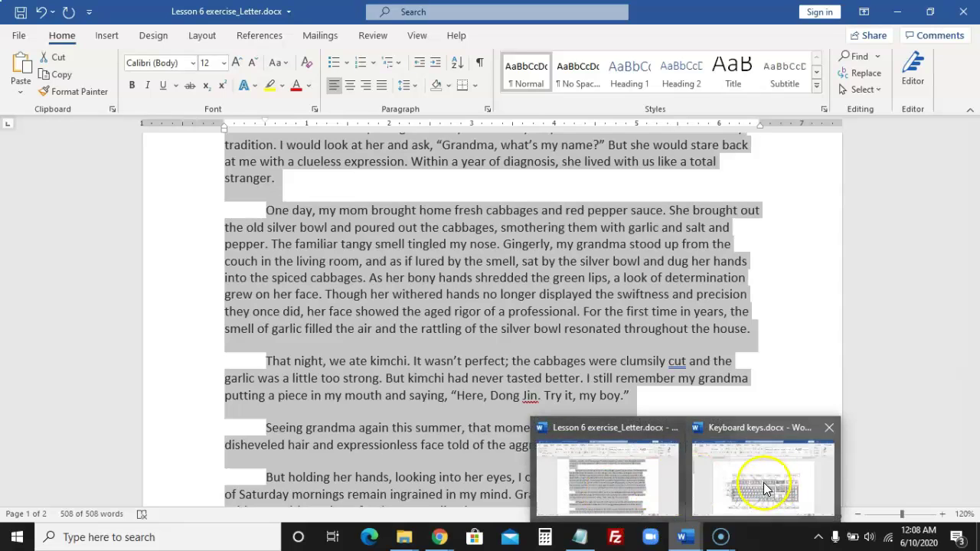
pyautogui.click(765, 489)
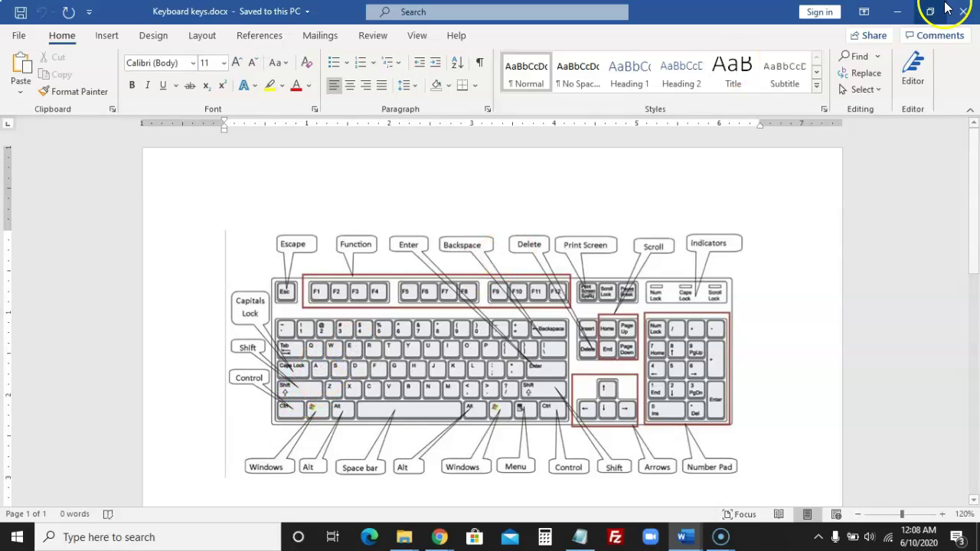
pyautogui.click(906, 13)
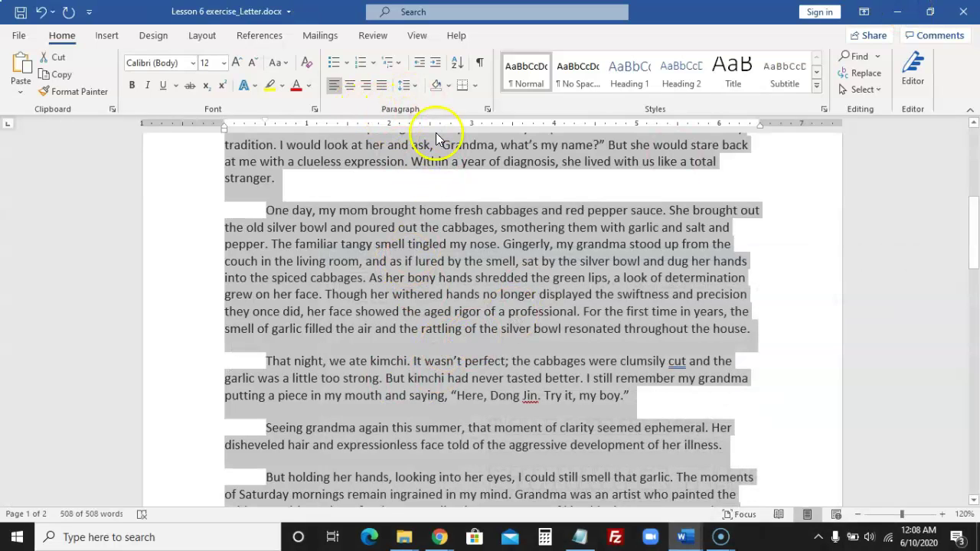
# Apply 2.0 line spacing to the entire selected essay and scroll to check it.
pyautogui.click(417, 91)
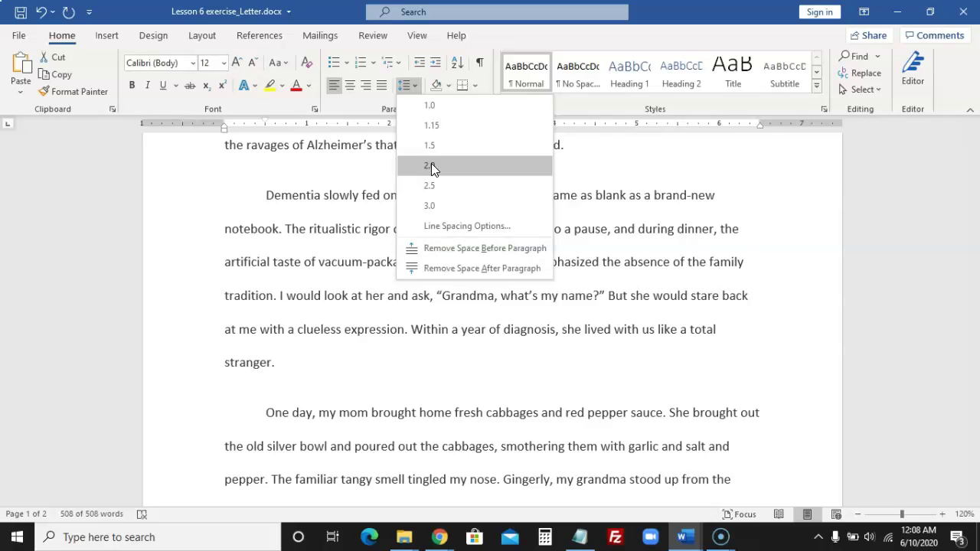
pyautogui.click(431, 165)
pyautogui.click(507, 220)
pyautogui.moveTo(973, 232); pyautogui.dragTo(974, 156)
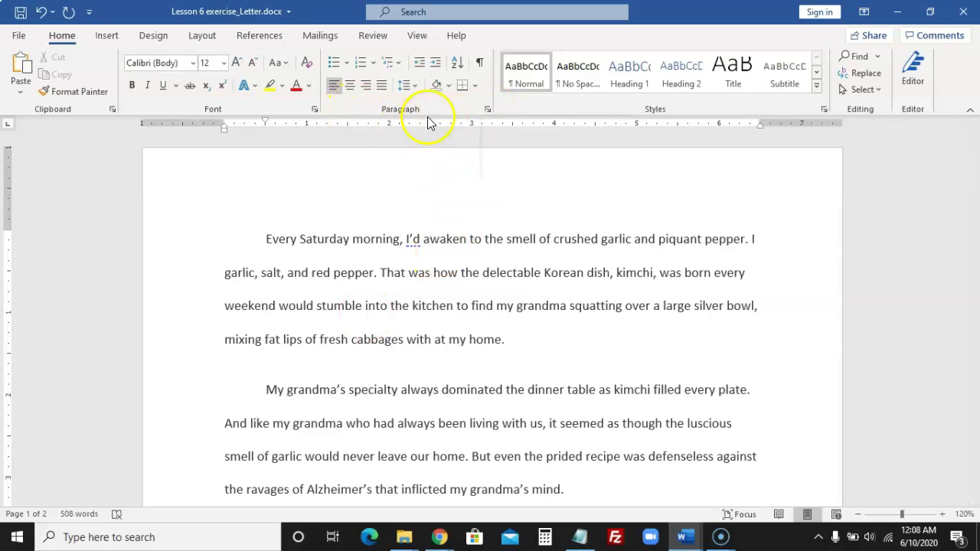
# Inspect the line spacing list and Paragraph dialog unchanged, then select all essay text.
pyautogui.click(416, 85)
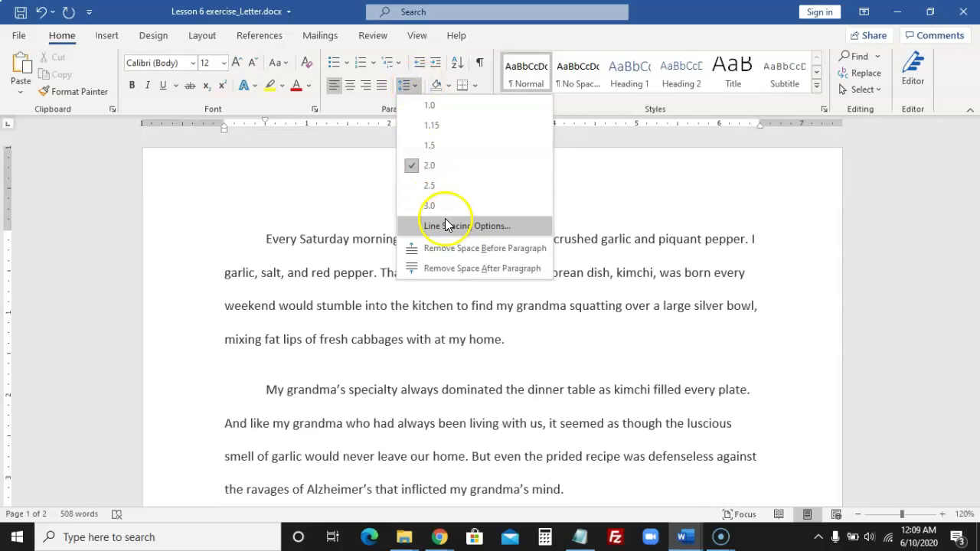
pyautogui.click(599, 176)
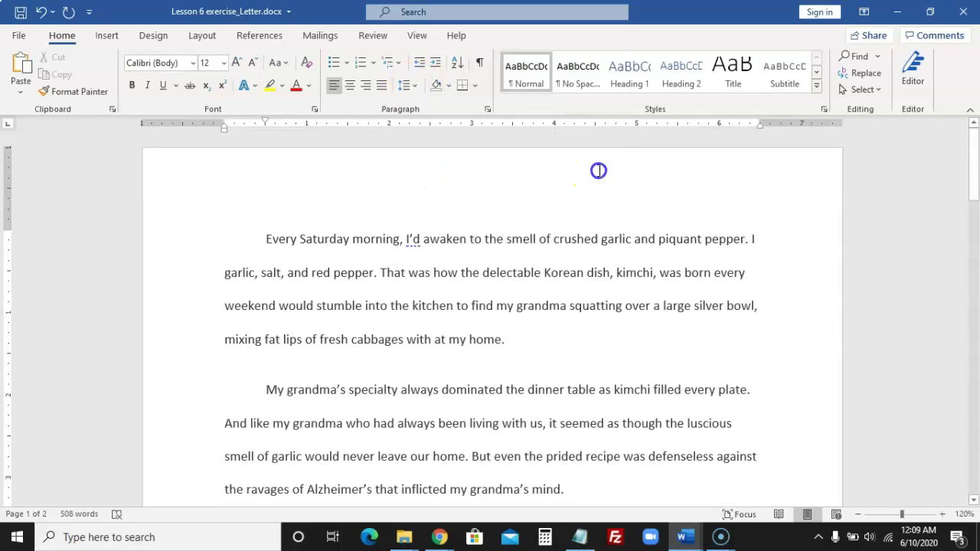
pyautogui.click(489, 112)
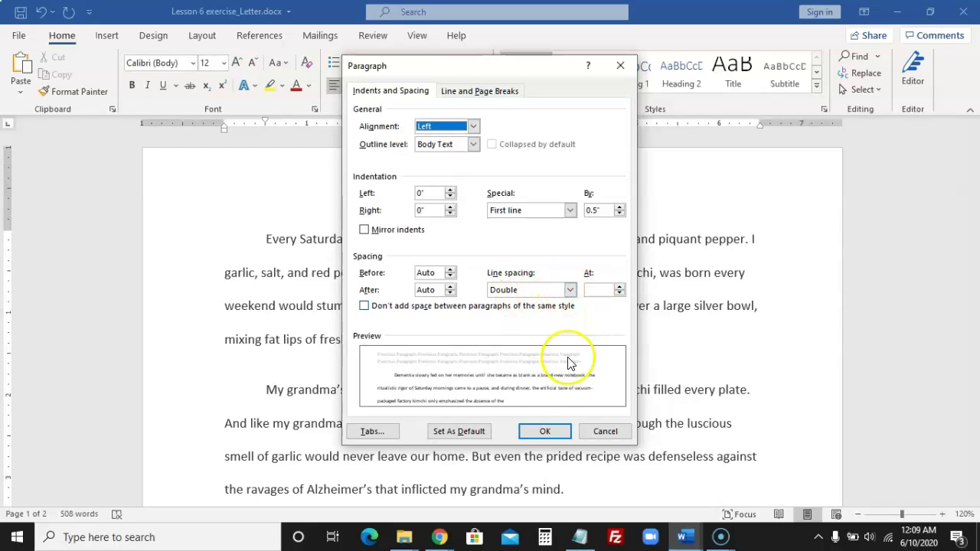
pyautogui.click(601, 431)
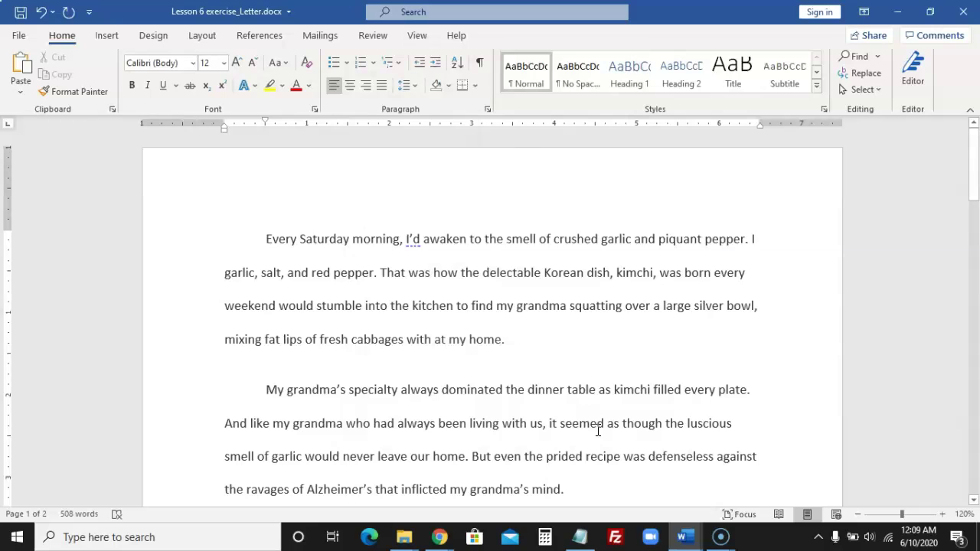
pyautogui.hotkey('ctrl', 'a')
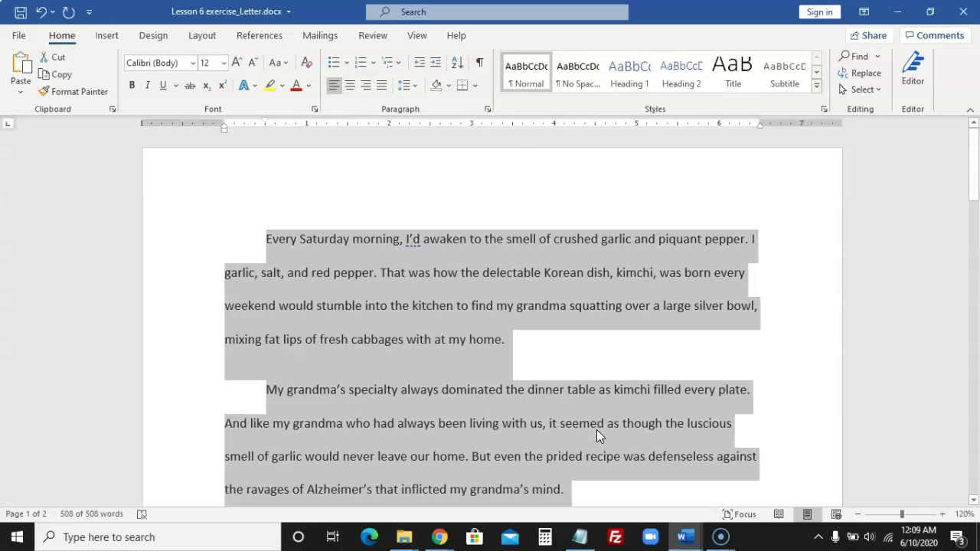
# Set the whole essay's line spacing to At least 12 pt in the Paragraph dialog.
pyautogui.click(488, 110)
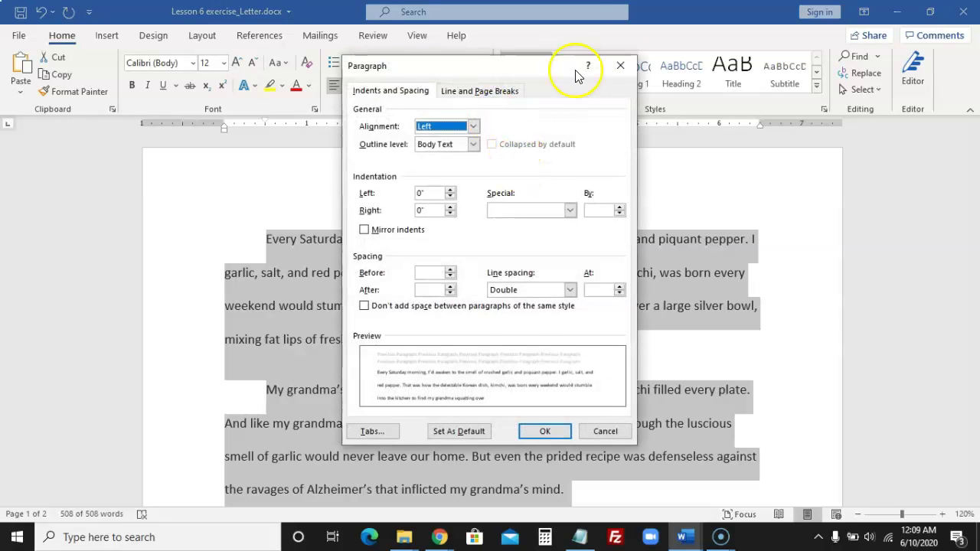
pyautogui.click(620, 65)
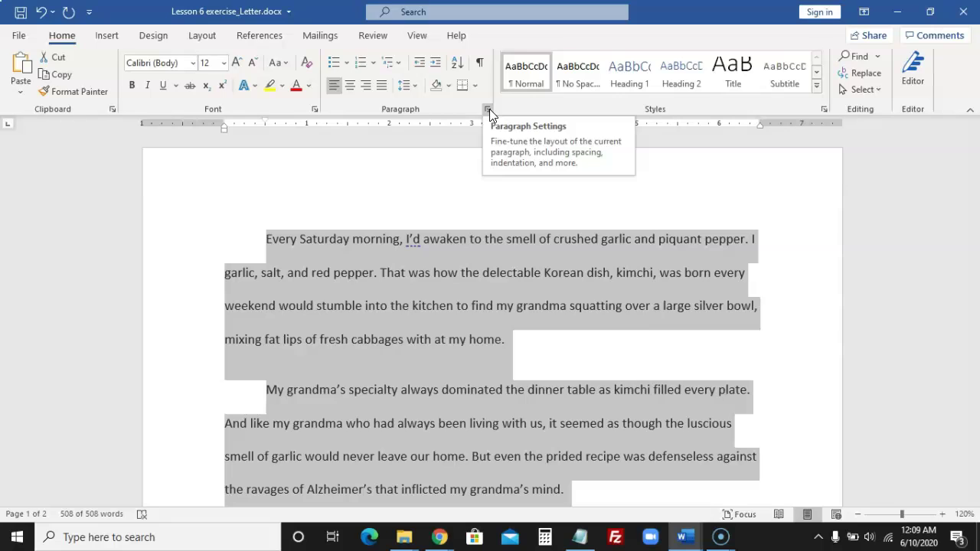
pyautogui.click(489, 109)
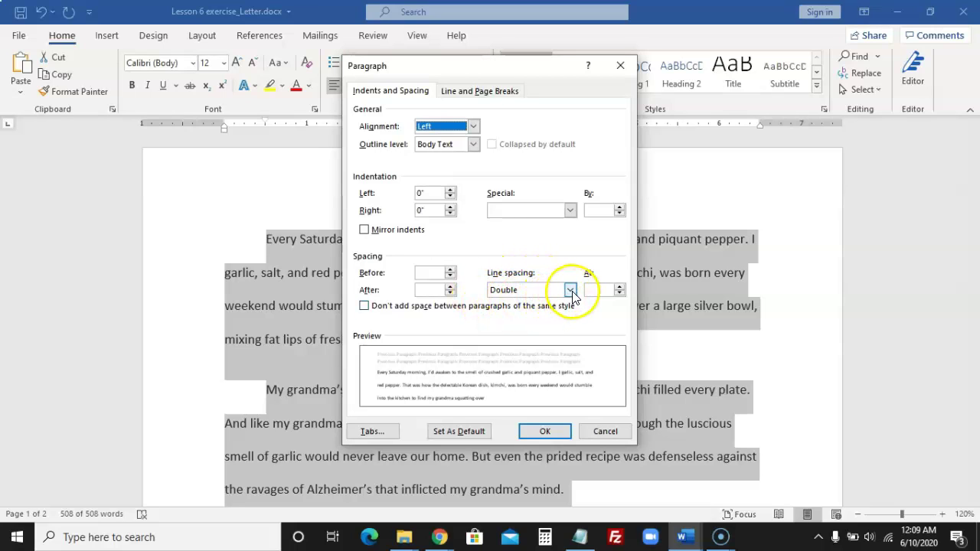
pyautogui.click(571, 290)
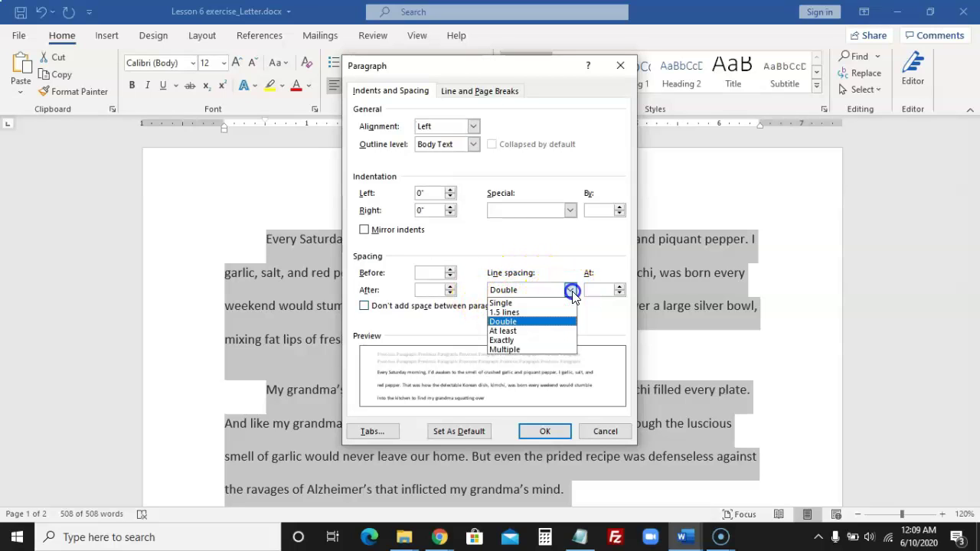
pyautogui.click(514, 314)
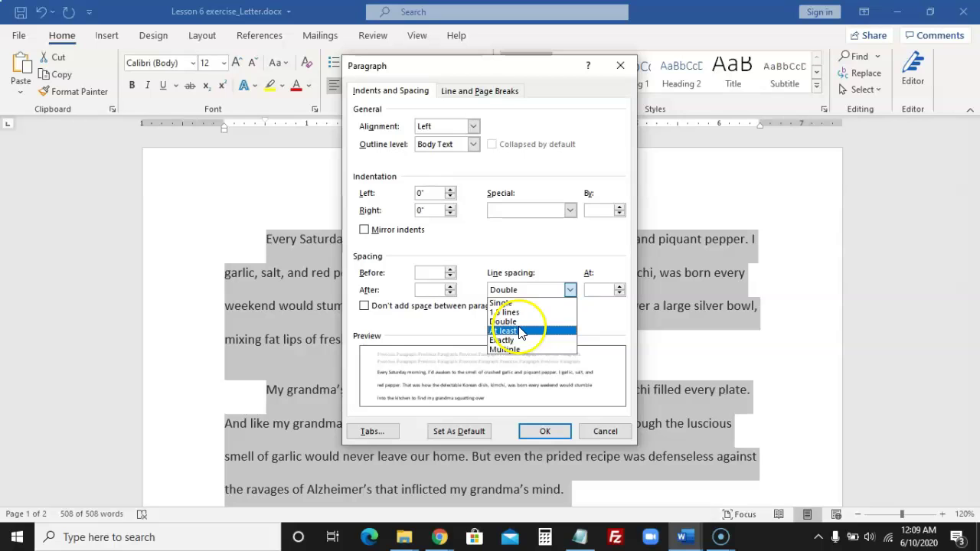
pyautogui.click(519, 332)
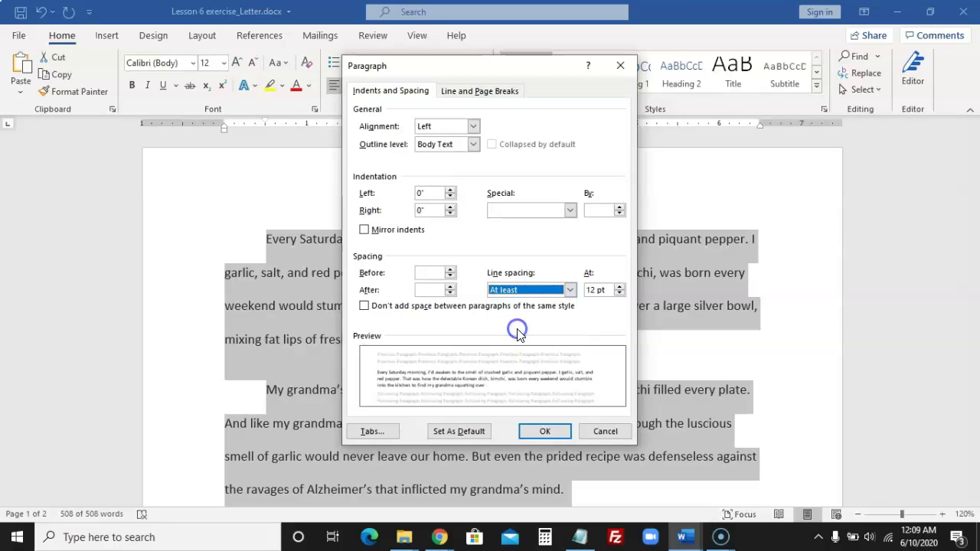
pyautogui.click(546, 432)
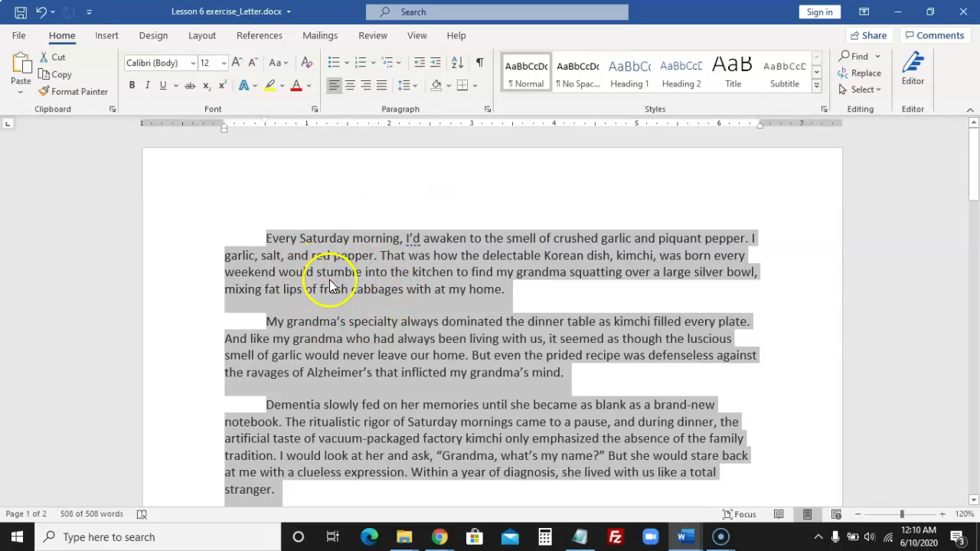
pyautogui.click(385, 309)
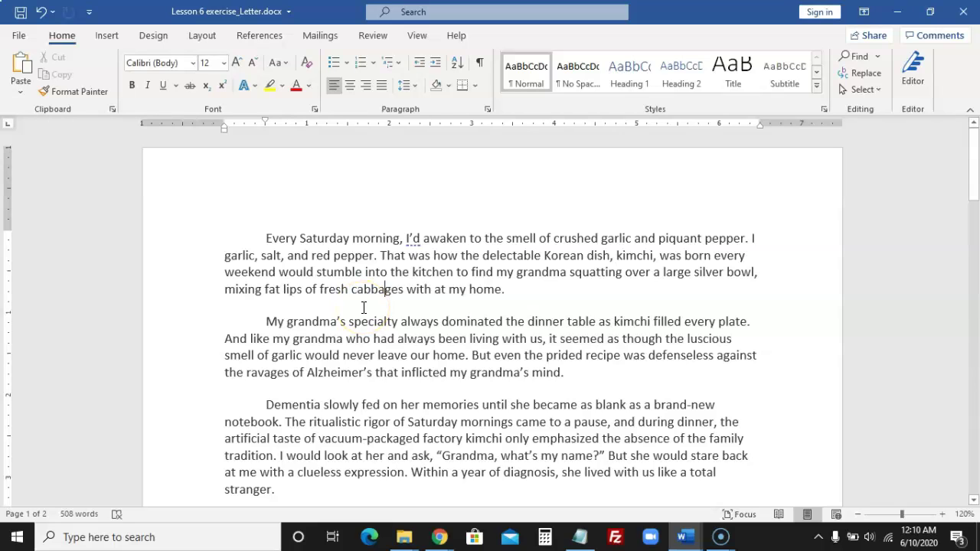
pyautogui.click(269, 307)
pyautogui.moveTo(294, 305); pyautogui.dragTo(423, 302)
# Switch the current paragraph's line spacing from At least to Exactly.
pyautogui.click(488, 111)
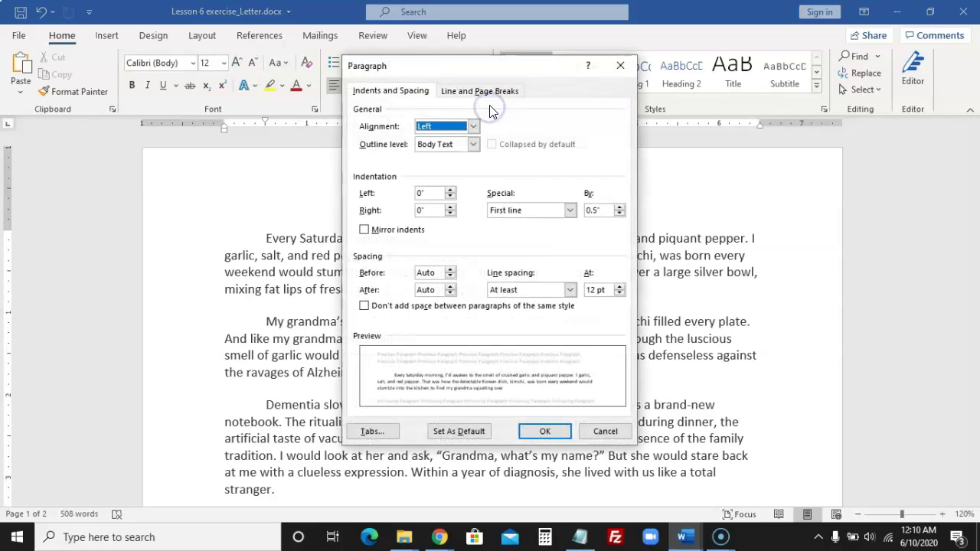
pyautogui.click(569, 292)
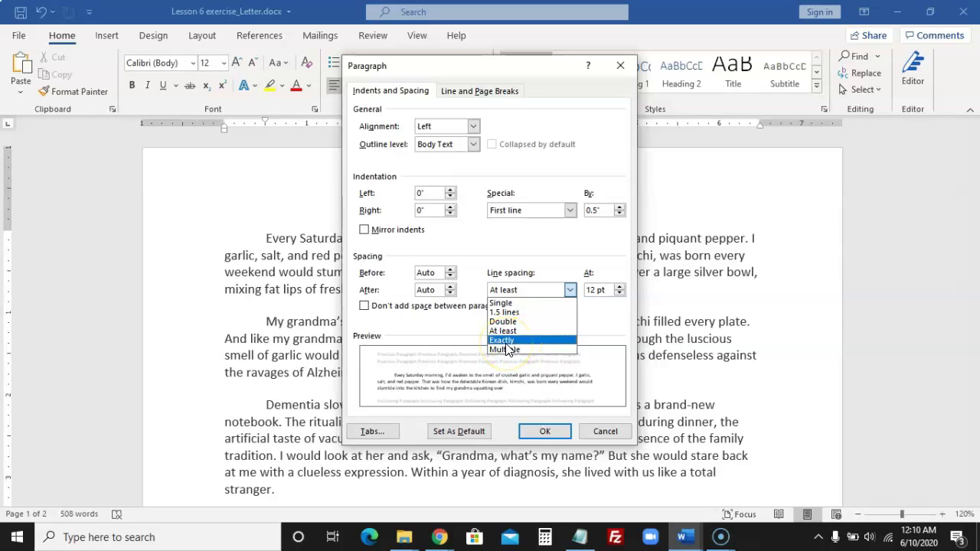
pyautogui.click(542, 243)
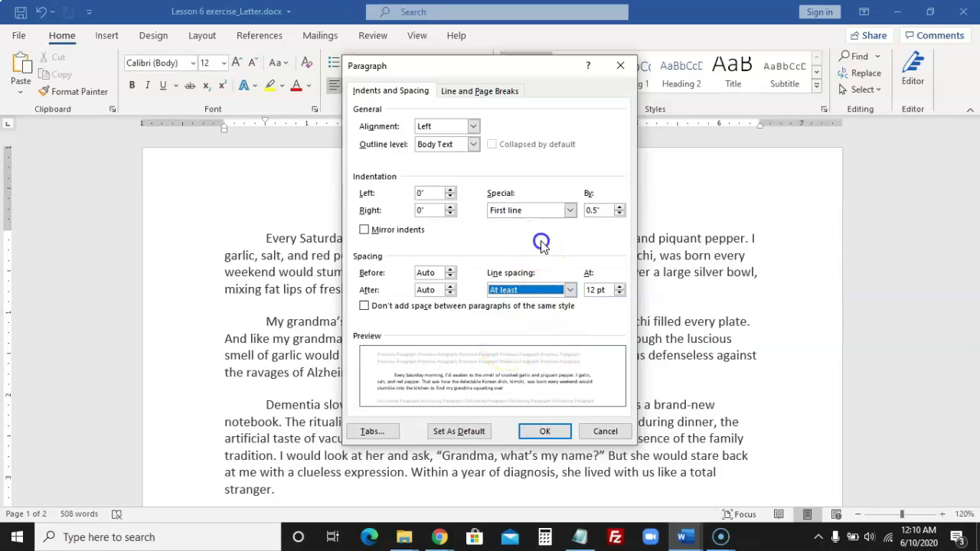
pyautogui.click(571, 289)
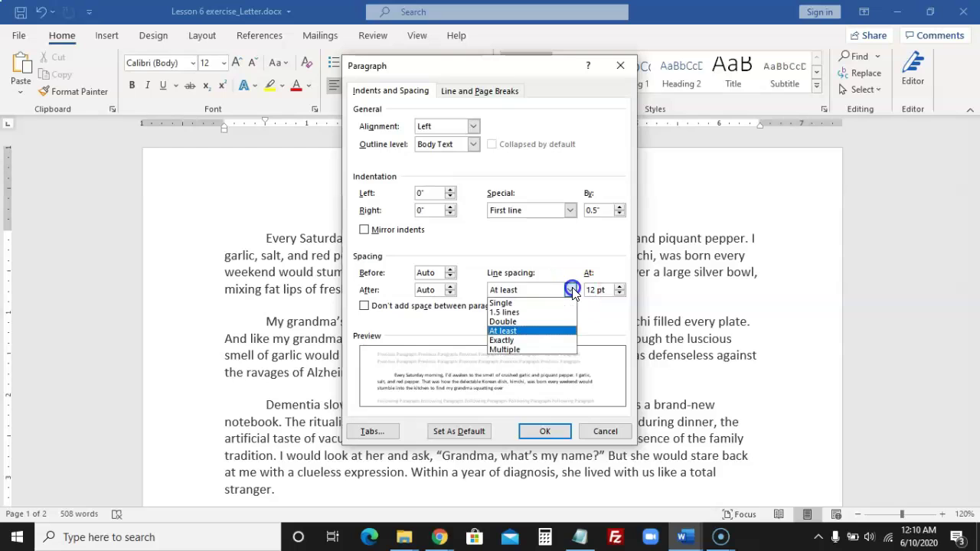
pyautogui.click(511, 340)
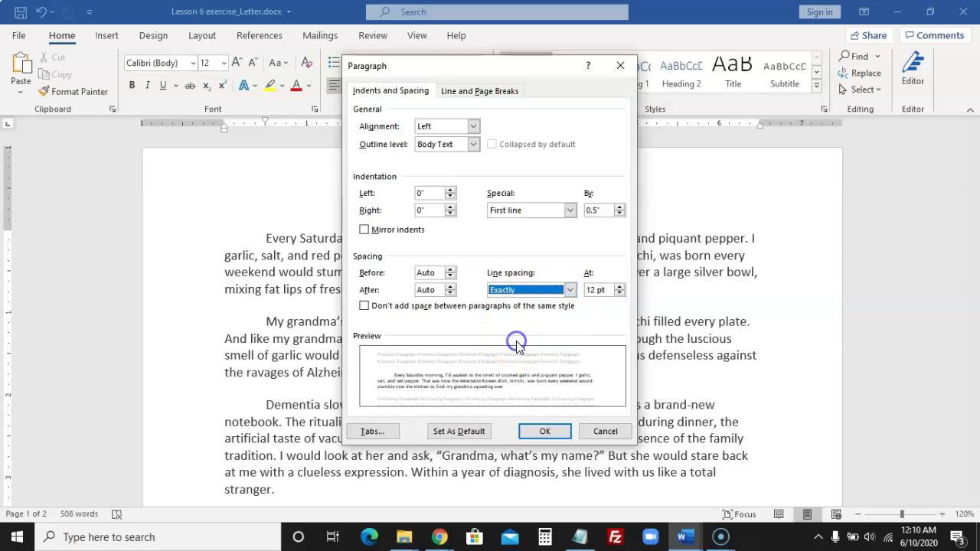
pyautogui.click(548, 432)
pyautogui.click(605, 431)
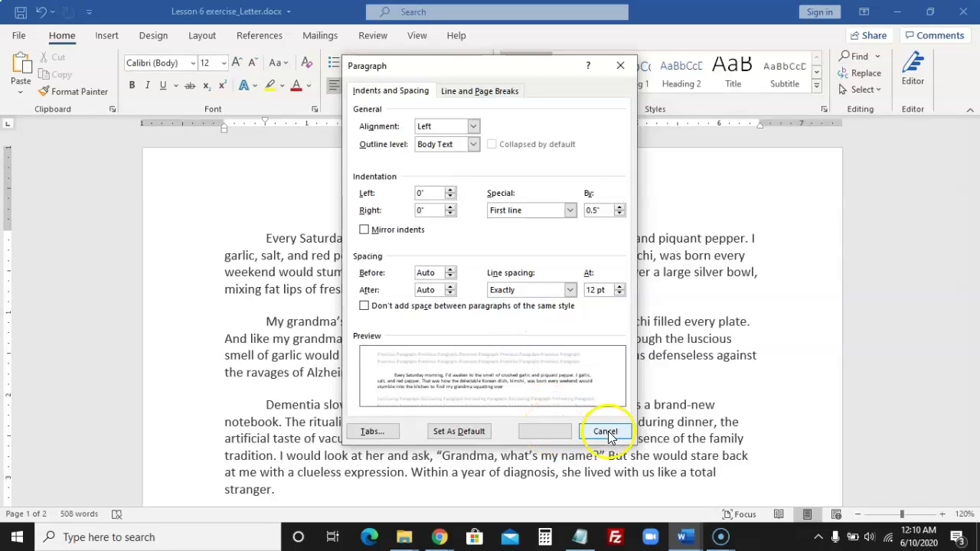
# Select the whole essay and apply Exactly 12 pt line spacing.
pyautogui.hotkey('ctrl', 'a')
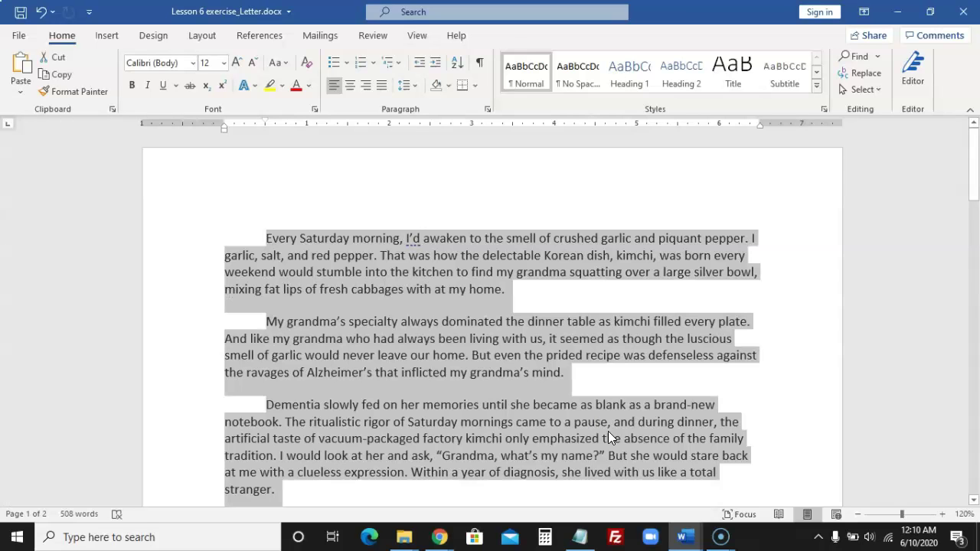
pyautogui.click(490, 111)
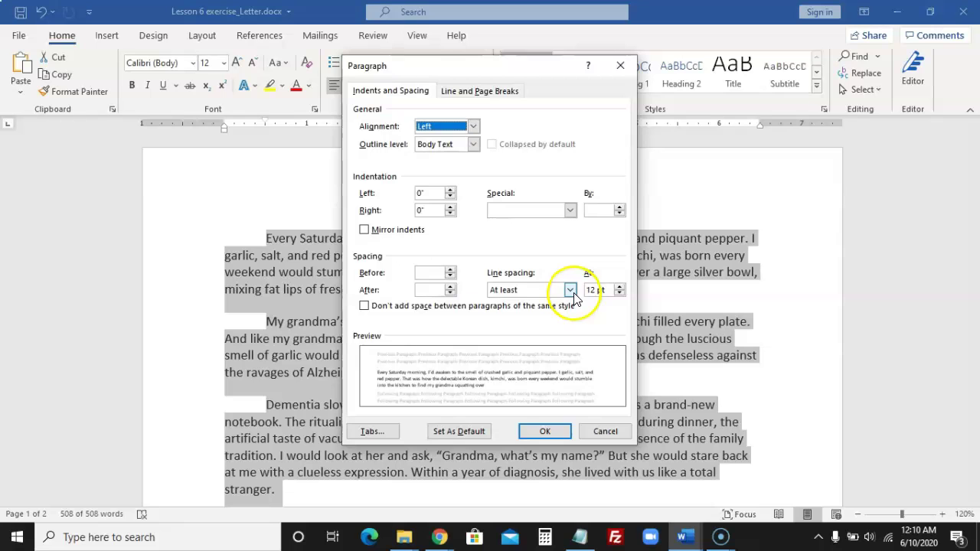
pyautogui.click(573, 296)
pyautogui.click(516, 338)
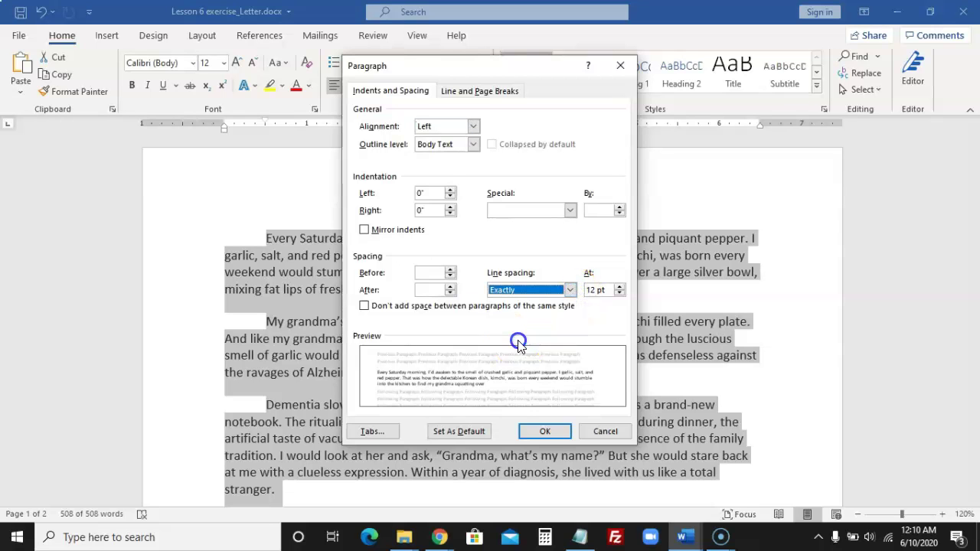
pyautogui.click(547, 430)
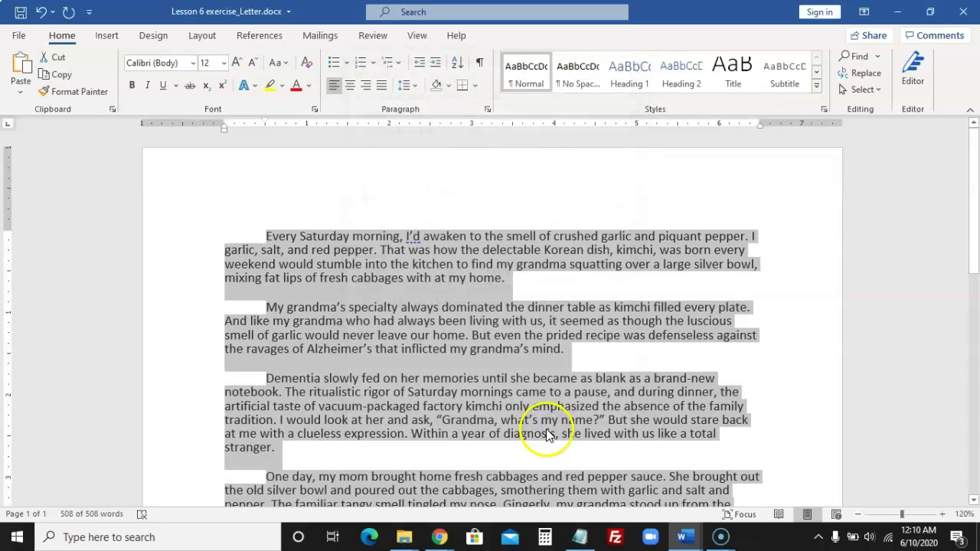
pyautogui.click(375, 264)
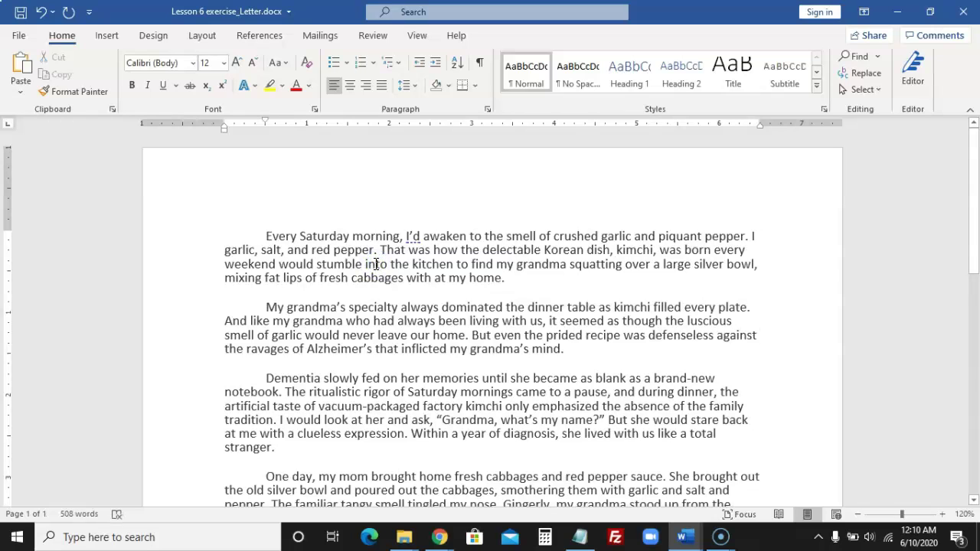
# Check the first paragraph's Paragraph settings without changing them.
pyautogui.click(268, 249)
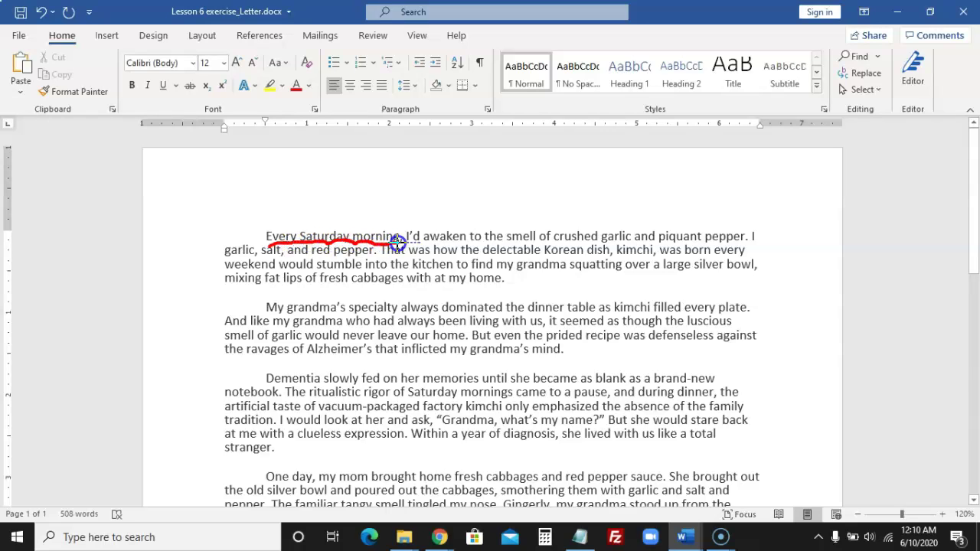
pyautogui.click(350, 251)
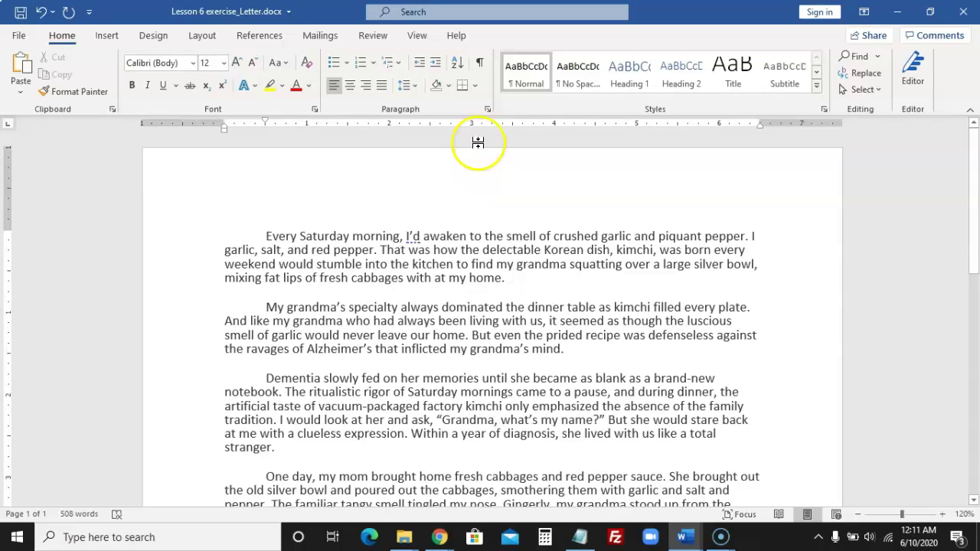
pyautogui.click(487, 112)
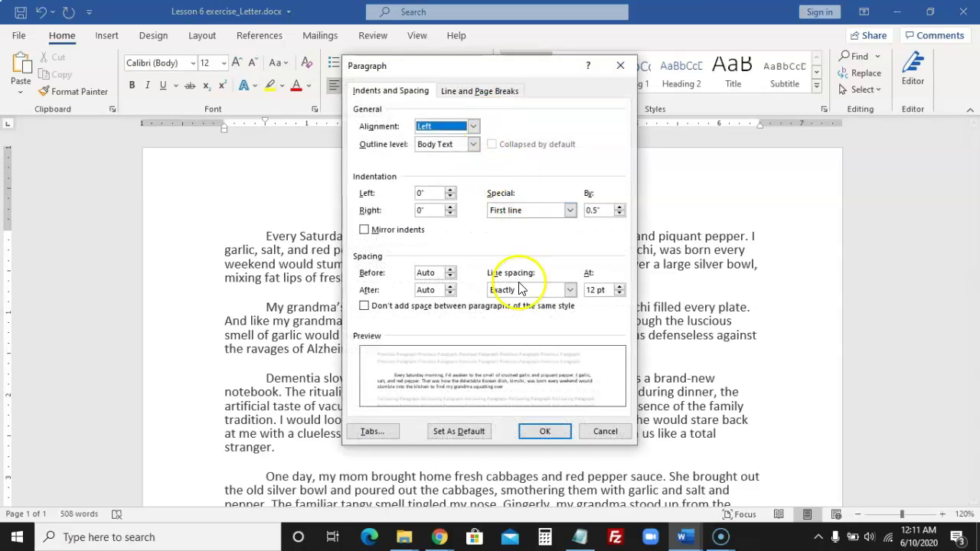
pyautogui.click(604, 434)
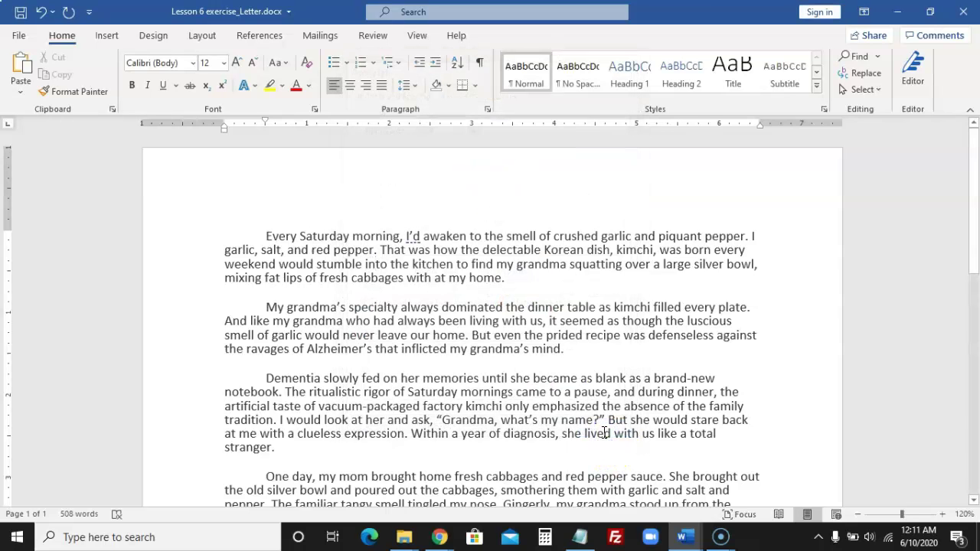
# Select all and set Line spacing to Double in the Paragraph dialog, then recheck it.
pyautogui.hotkey('ctrl', 'a')
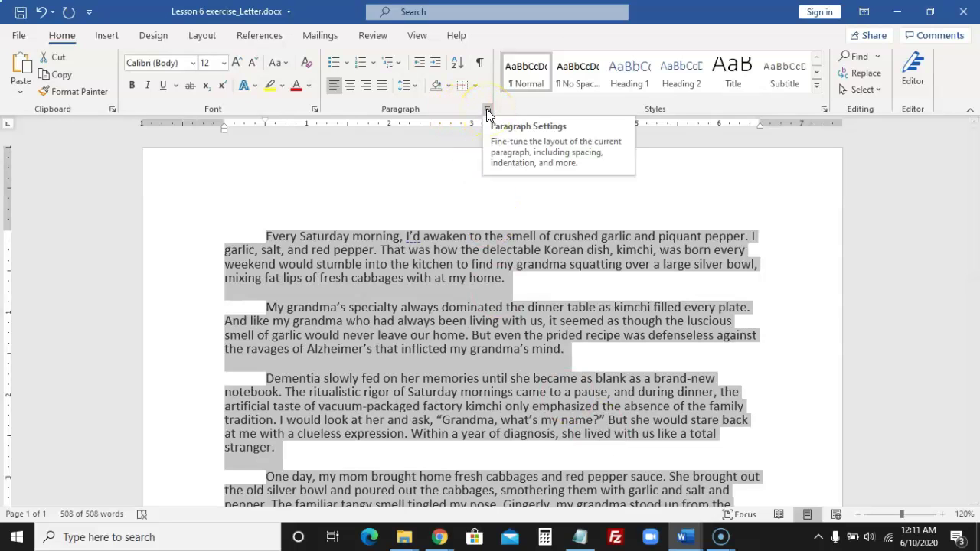
pyautogui.click(486, 109)
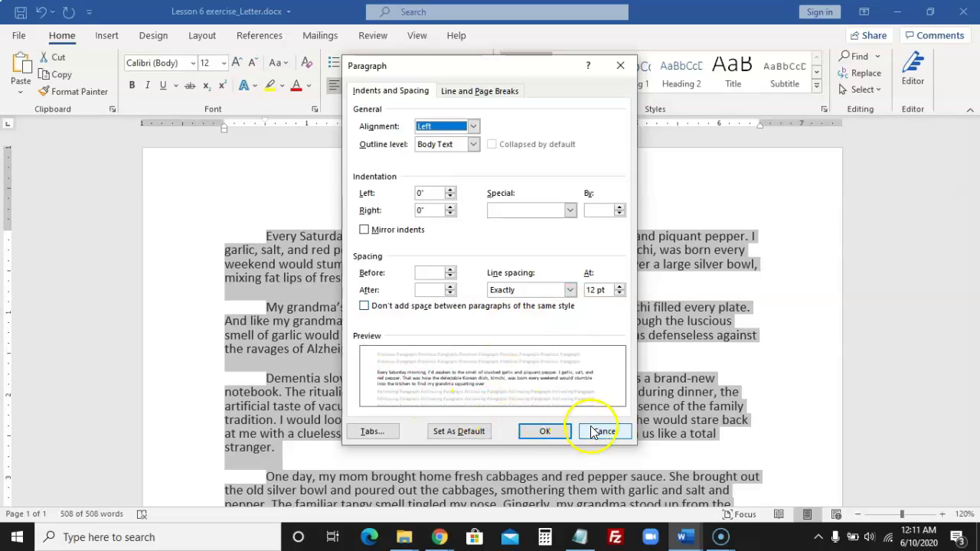
pyautogui.click(571, 291)
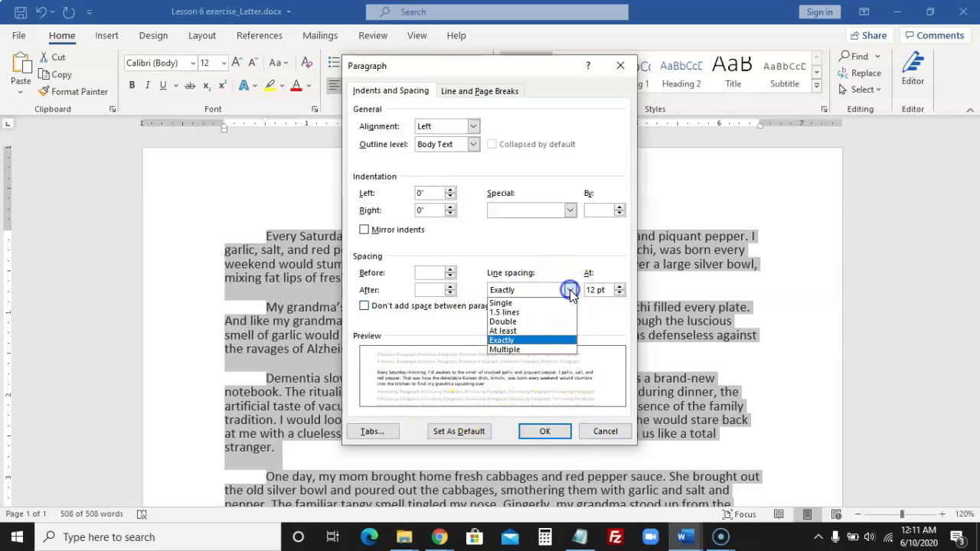
pyautogui.click(511, 319)
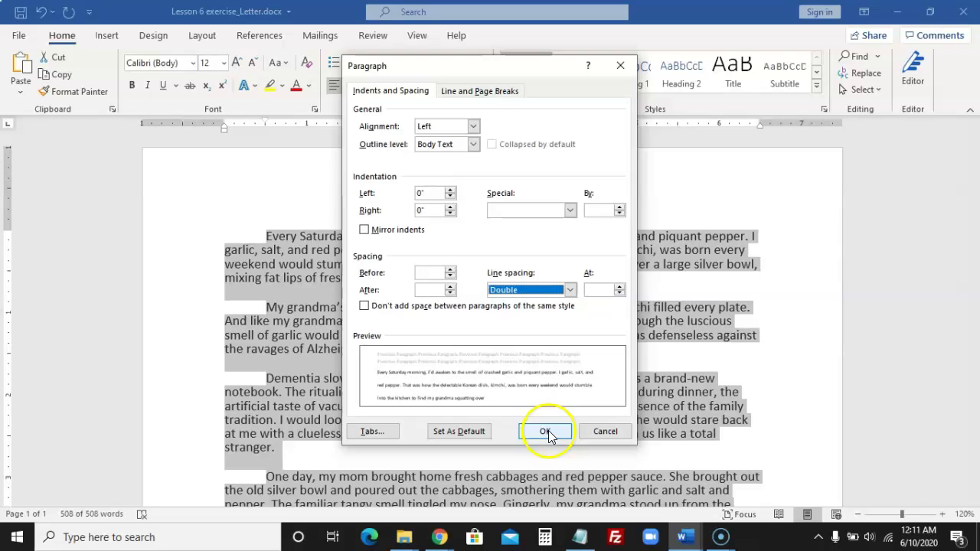
pyautogui.click(546, 432)
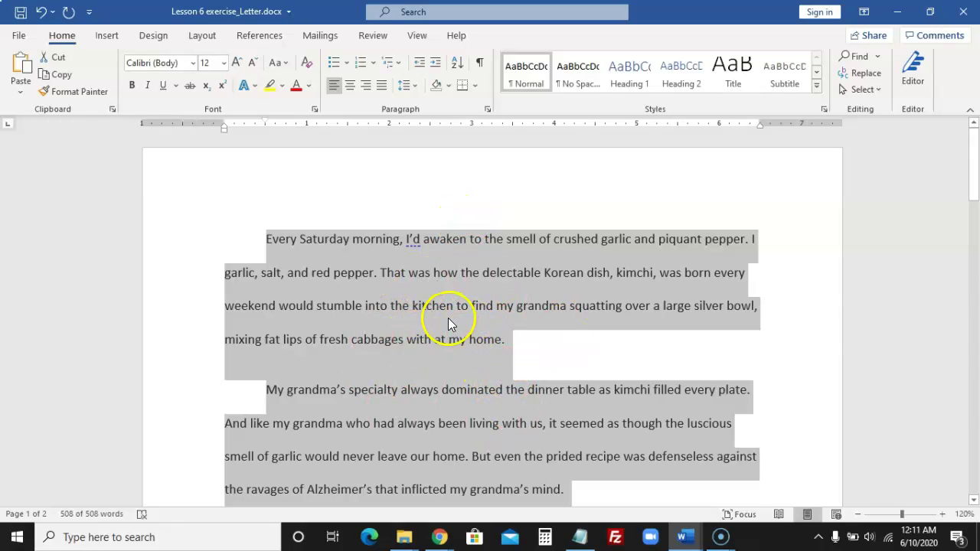
pyautogui.click(491, 109)
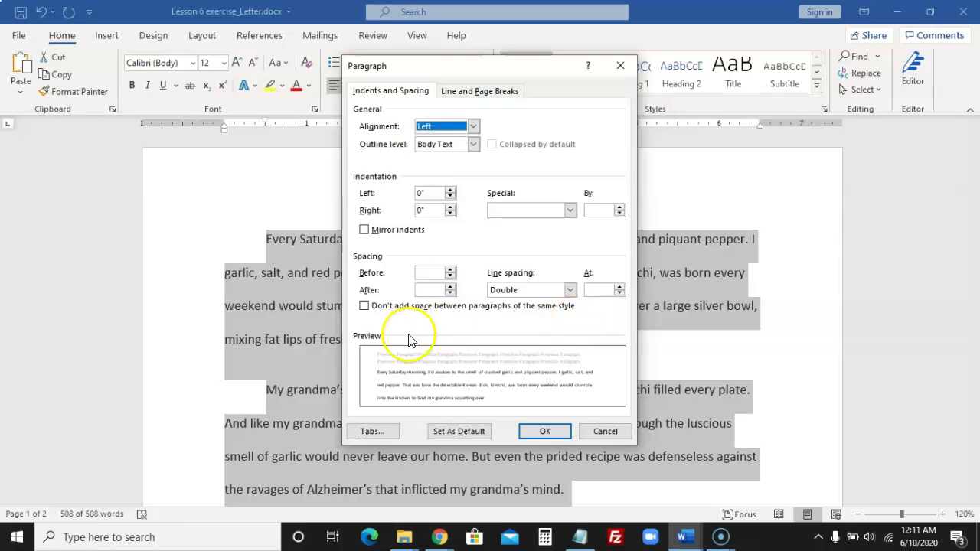
pyautogui.click(596, 433)
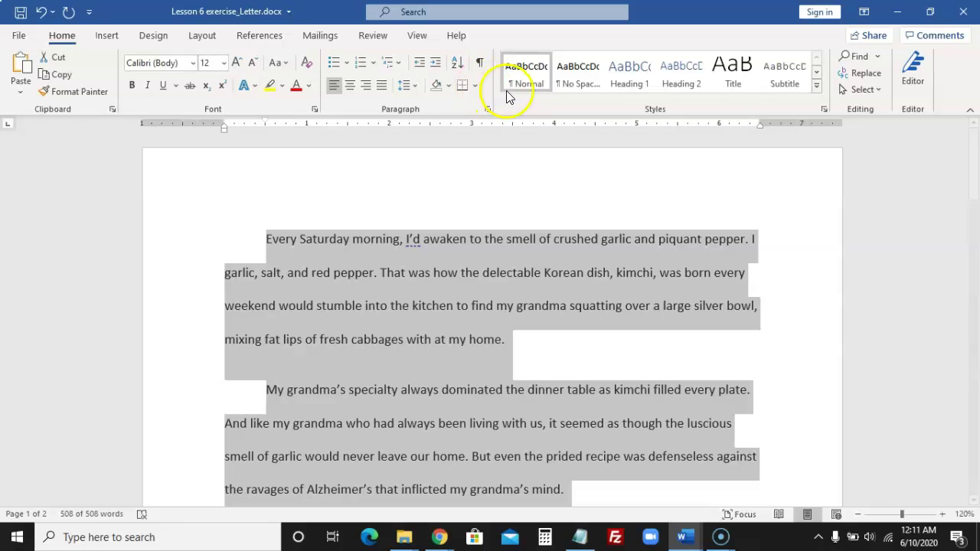
# Keep Double line spacing and enable 'Don't add space between paragraphs of the same style' for the letter.
pyautogui.click(490, 110)
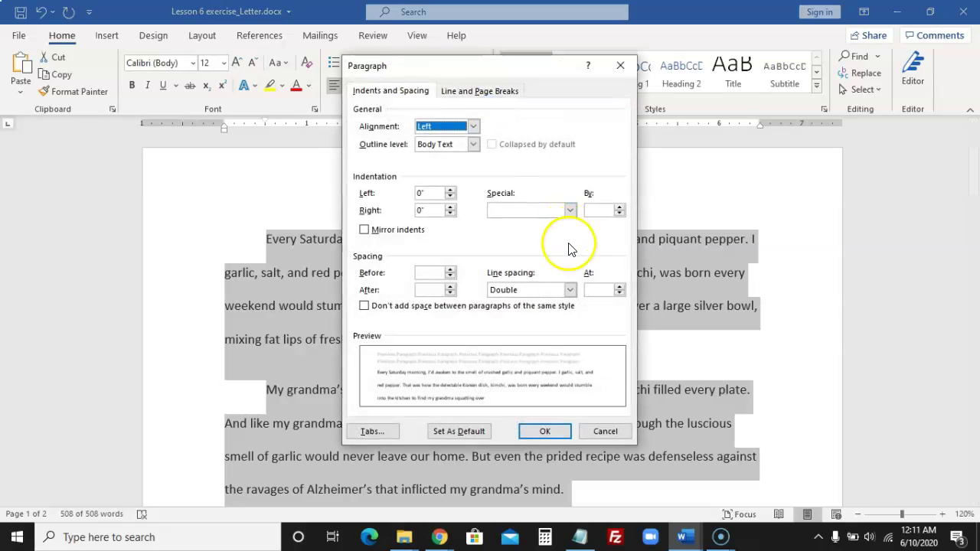
pyautogui.click(571, 290)
pyautogui.click(574, 242)
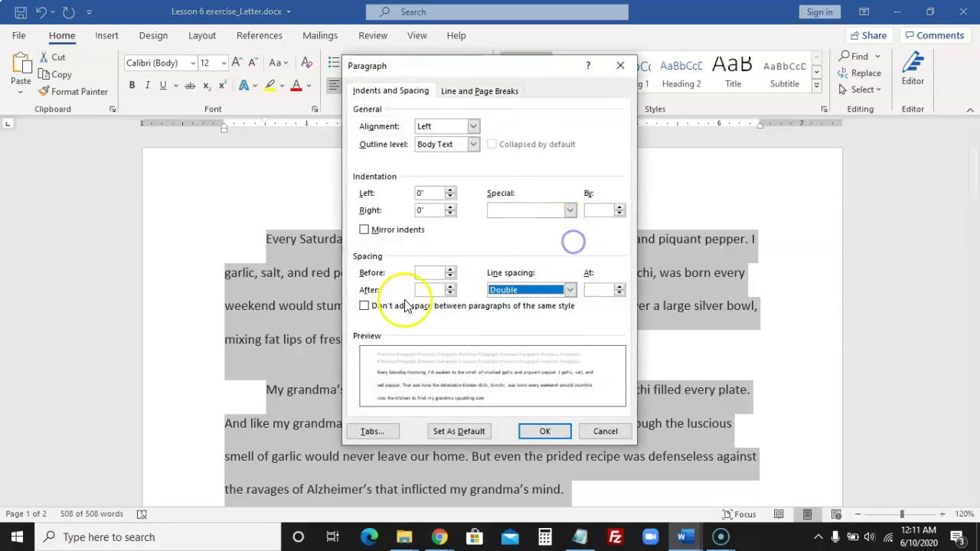
pyautogui.click(364, 307)
pyautogui.click(543, 432)
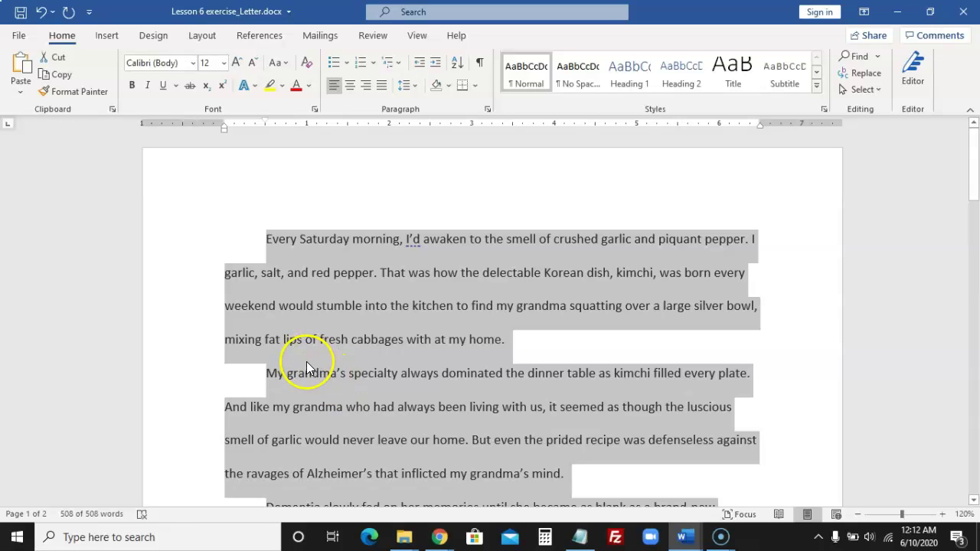
pyautogui.click(314, 306)
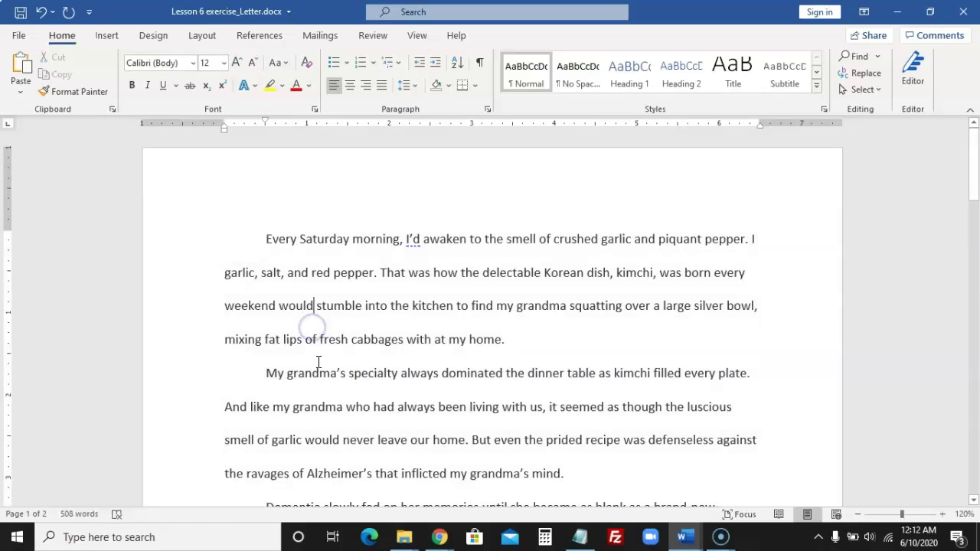
pyautogui.click(269, 236)
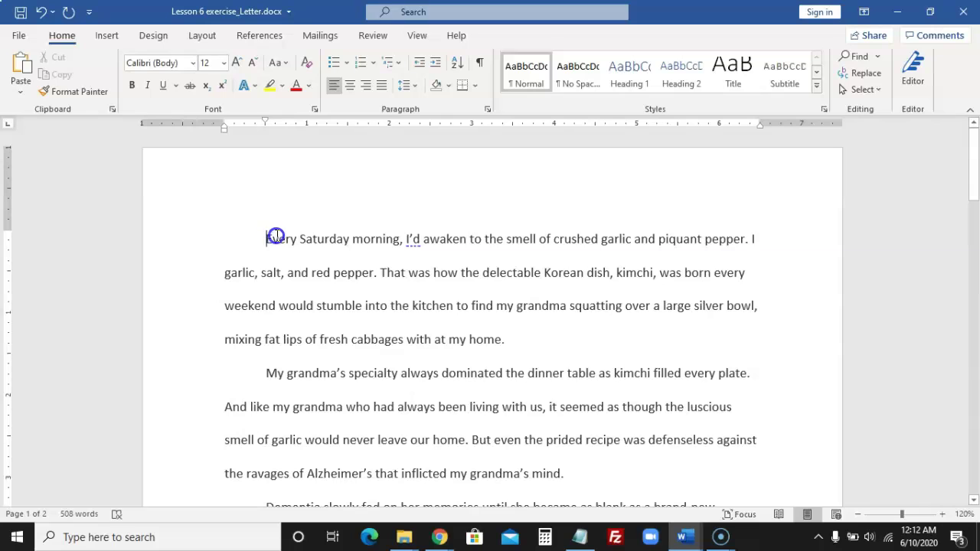
pyautogui.click(343, 273)
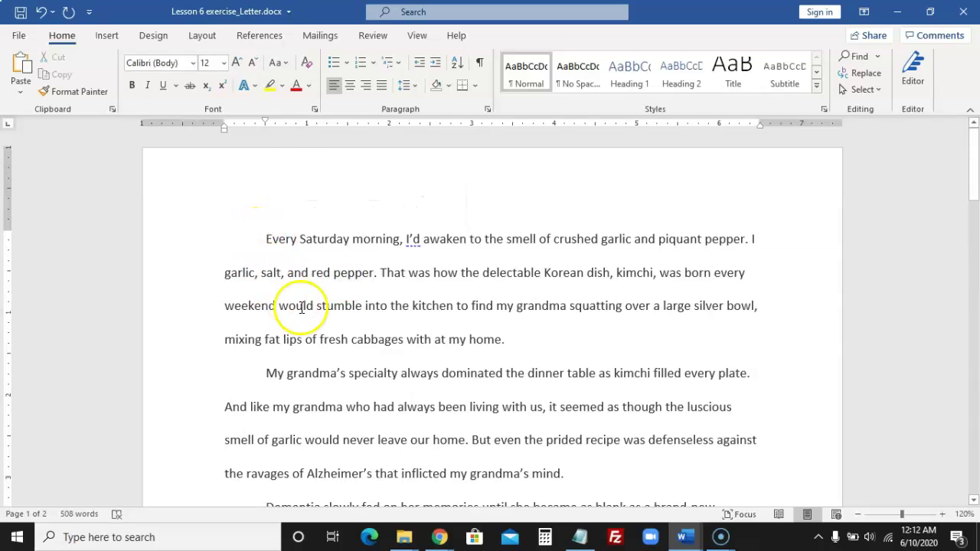
pyautogui.moveTo(267, 239)
pyautogui.mouseDown()
pyautogui.moveTo(390, 255)
pyautogui.moveTo(507, 337)
pyautogui.mouseUp()
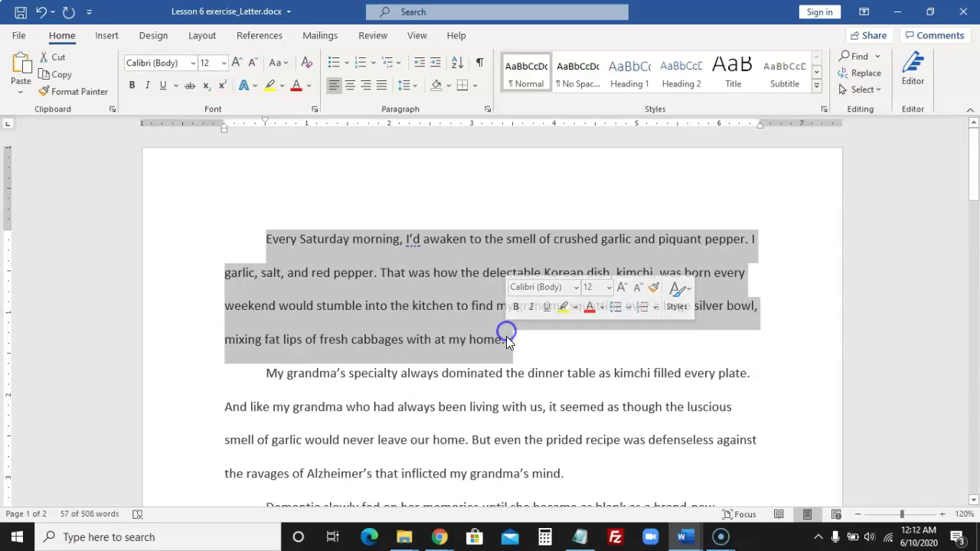
pyautogui.click(388, 375)
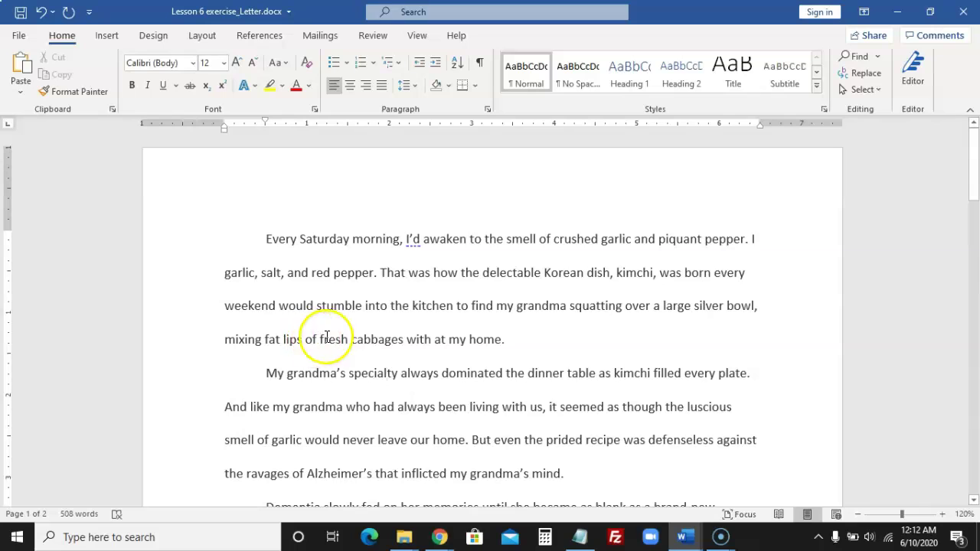
pyautogui.click(339, 365)
pyautogui.click(263, 355)
pyautogui.moveTo(288, 355); pyautogui.dragTo(397, 362)
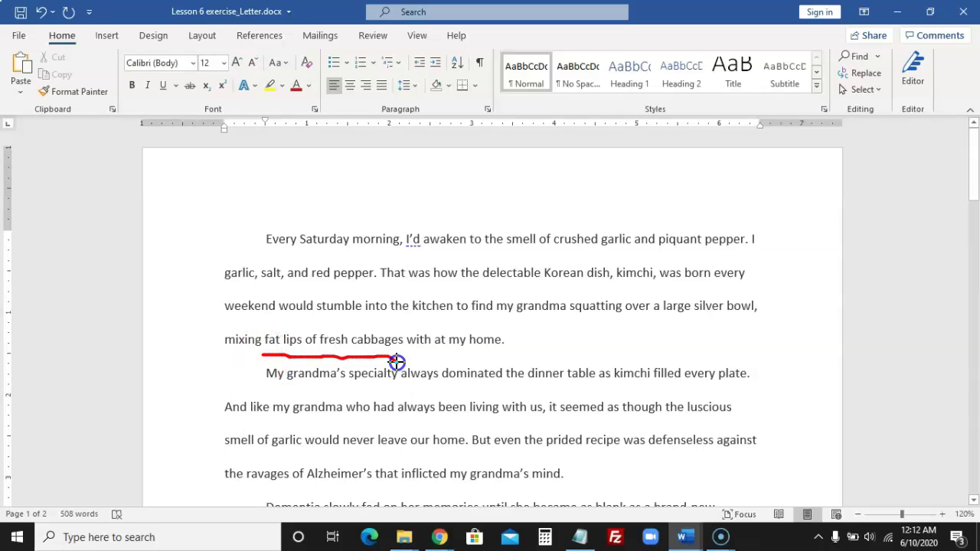
pyautogui.moveTo(259, 325); pyautogui.dragTo(403, 315)
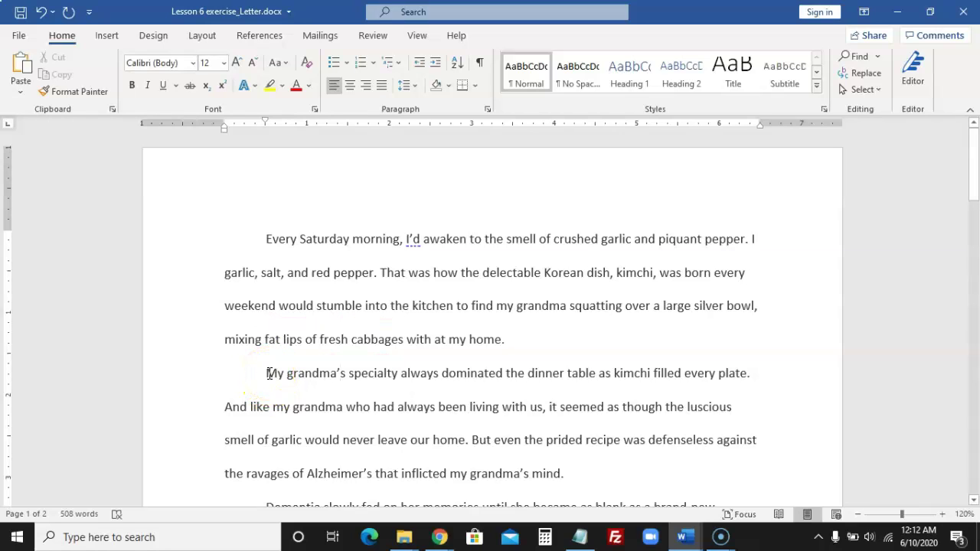
pyautogui.click(269, 373)
pyautogui.press('BackSpace')
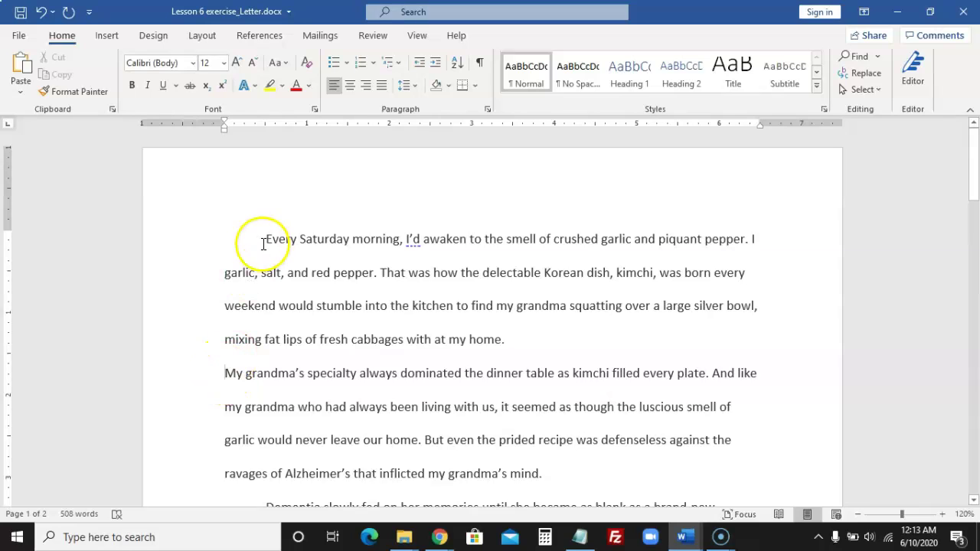
pyautogui.moveTo(266, 239)
pyautogui.mouseDown()
pyautogui.moveTo(441, 303)
pyautogui.moveTo(546, 420)
pyautogui.moveTo(551, 460)
pyautogui.mouseUp()
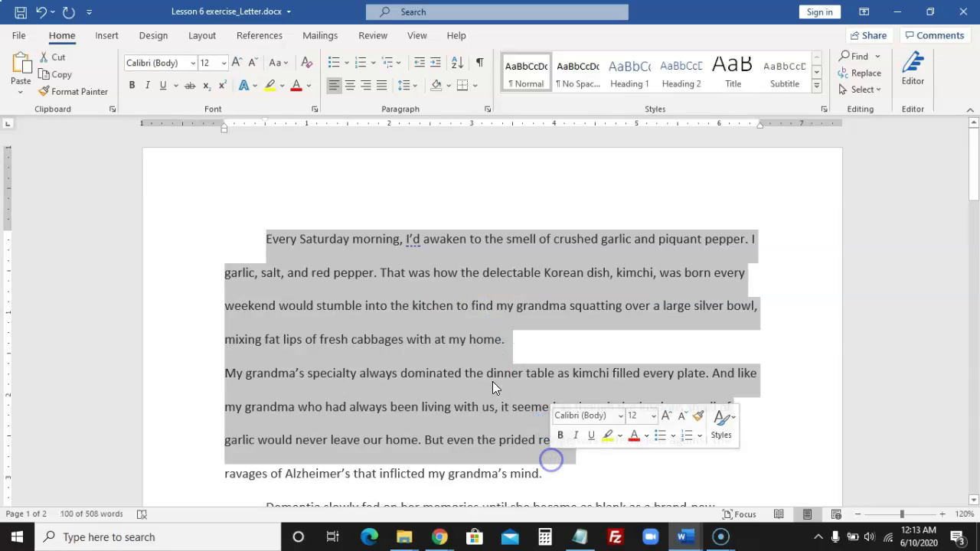
pyautogui.click(431, 254)
pyautogui.click(224, 373)
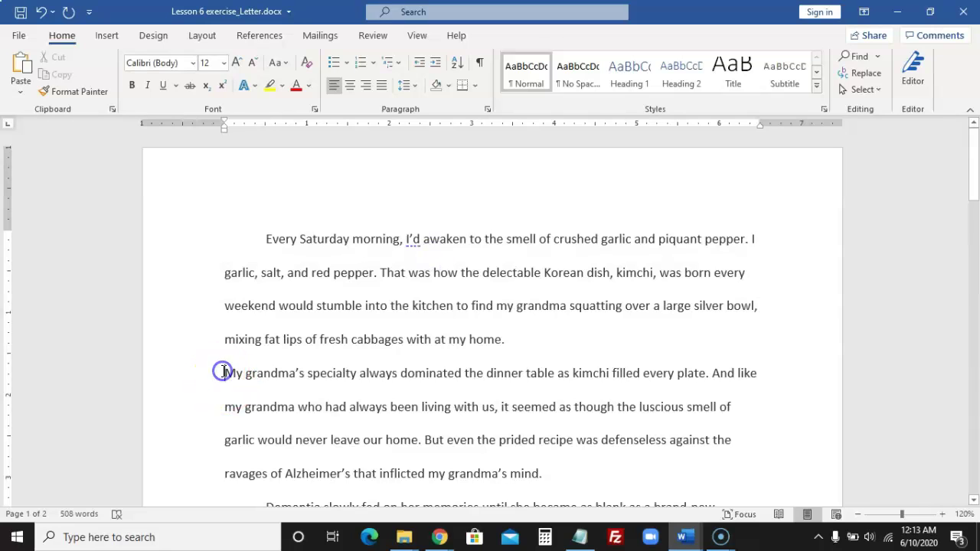
pyautogui.press('Tab')
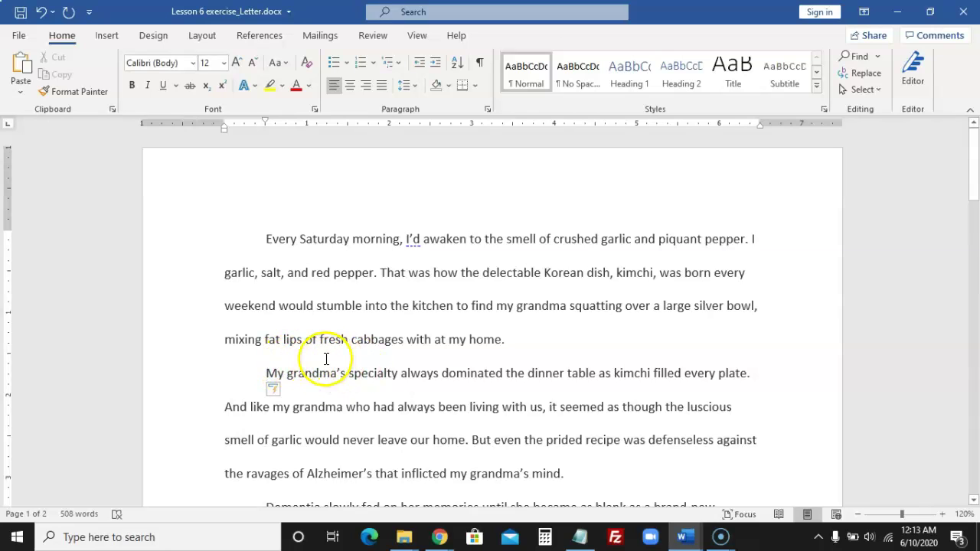
pyautogui.click(267, 375)
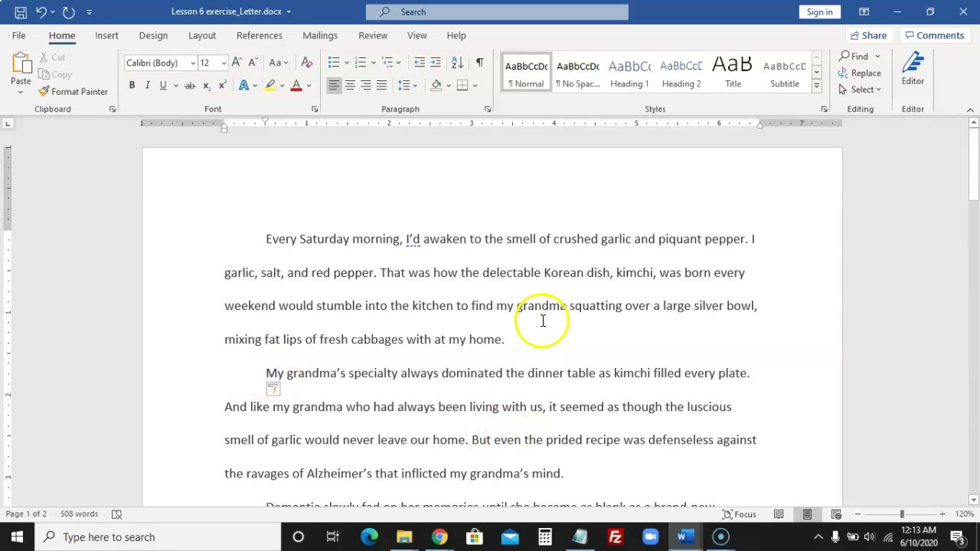
pyautogui.hotkey('ctrl', 'z')
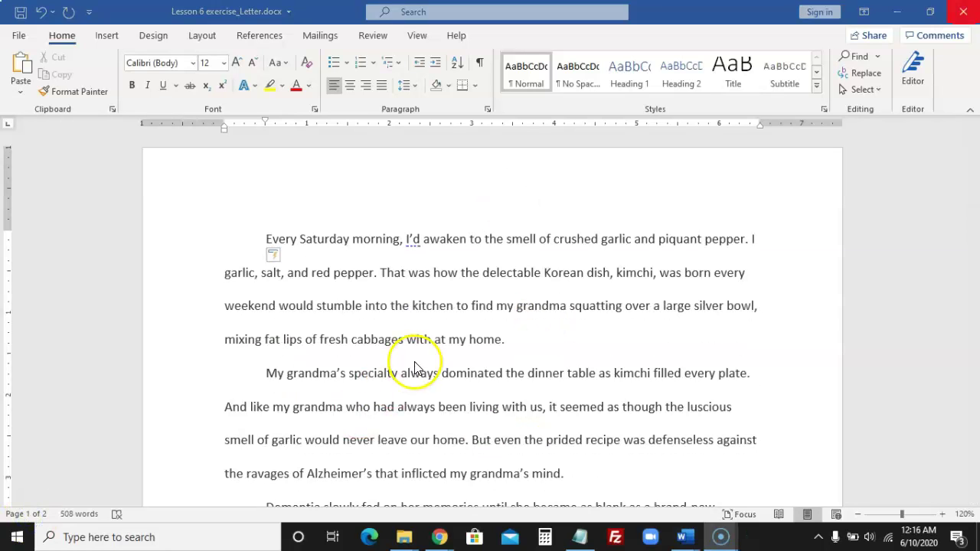